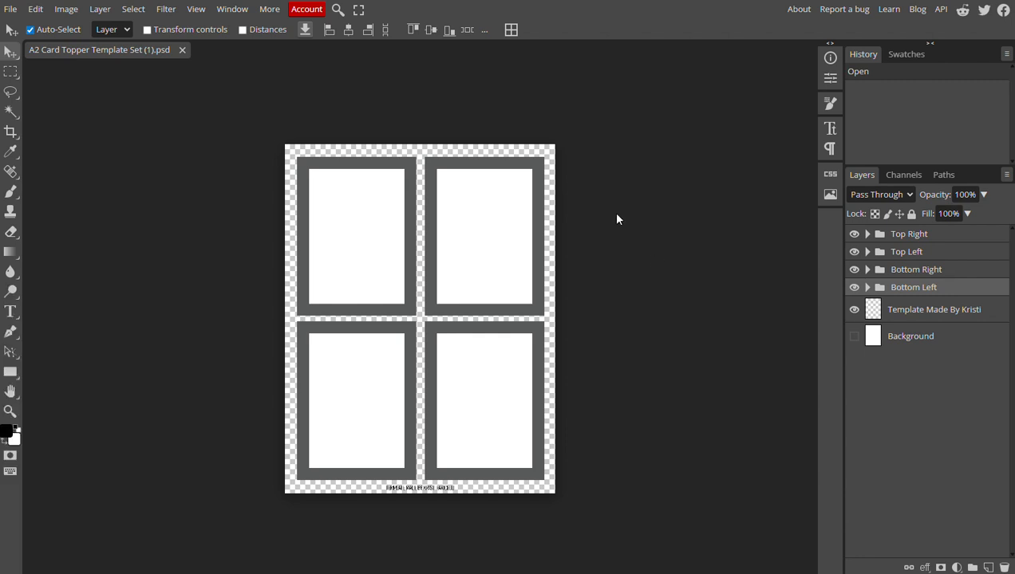
Open the Background PNG image as a separate document alongside the card topper template
left_click(196, 9)
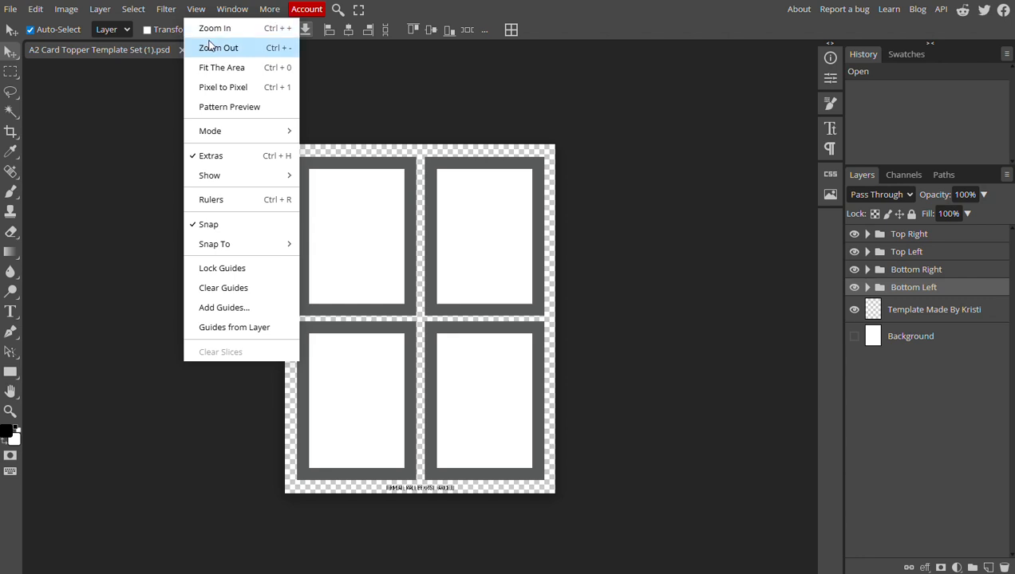
left_click(210, 32)
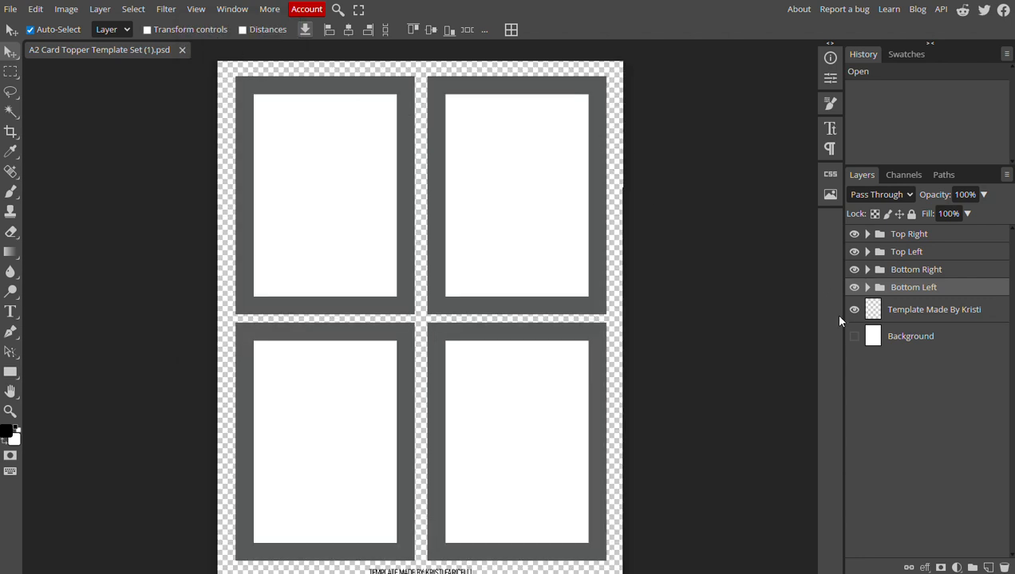
left_click(10, 9)
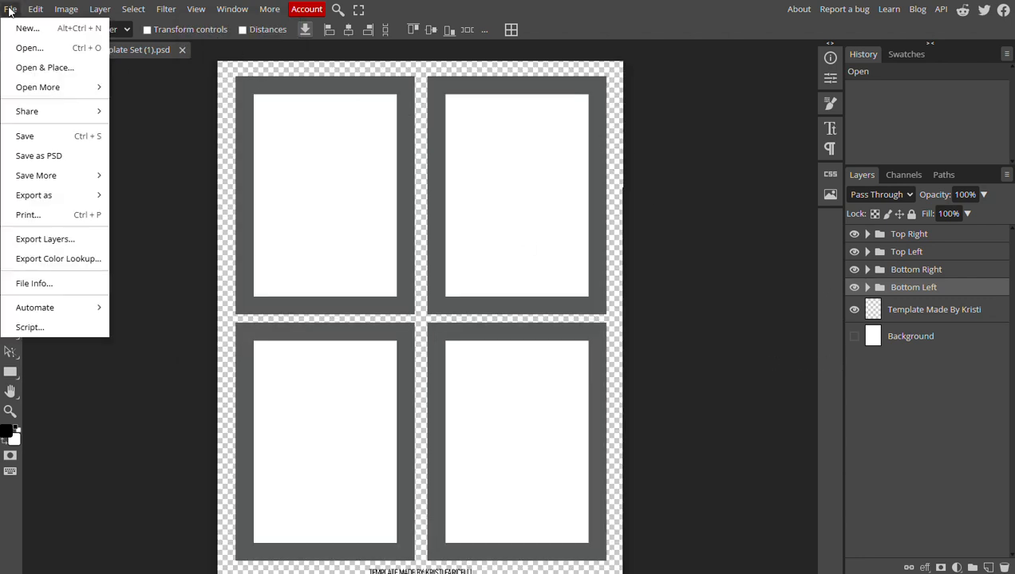
left_click(34, 48)
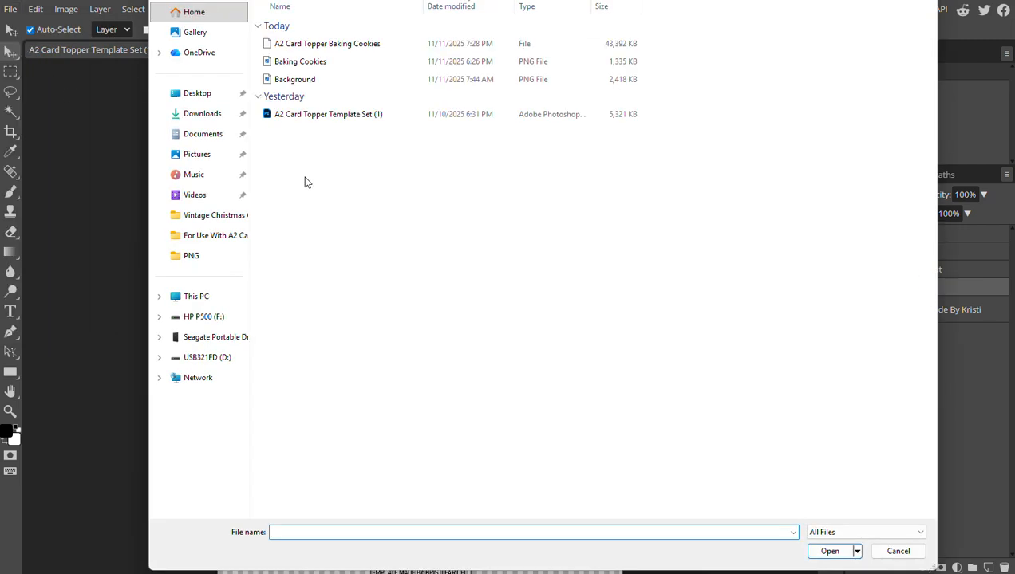
left_click(289, 79)
left_click(830, 551)
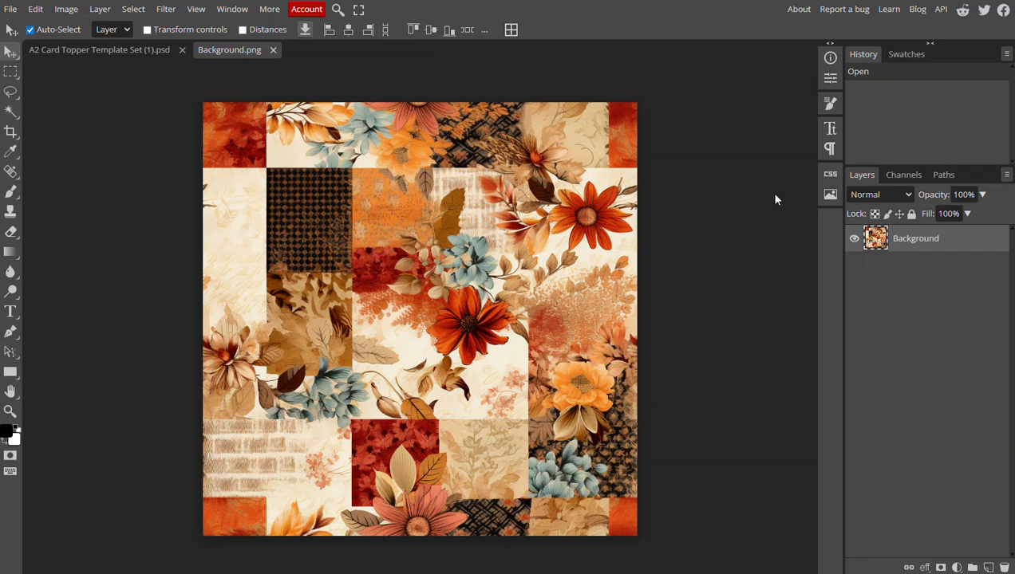
Define the floral patchwork image as a new pattern and close its document
left_click(35, 8)
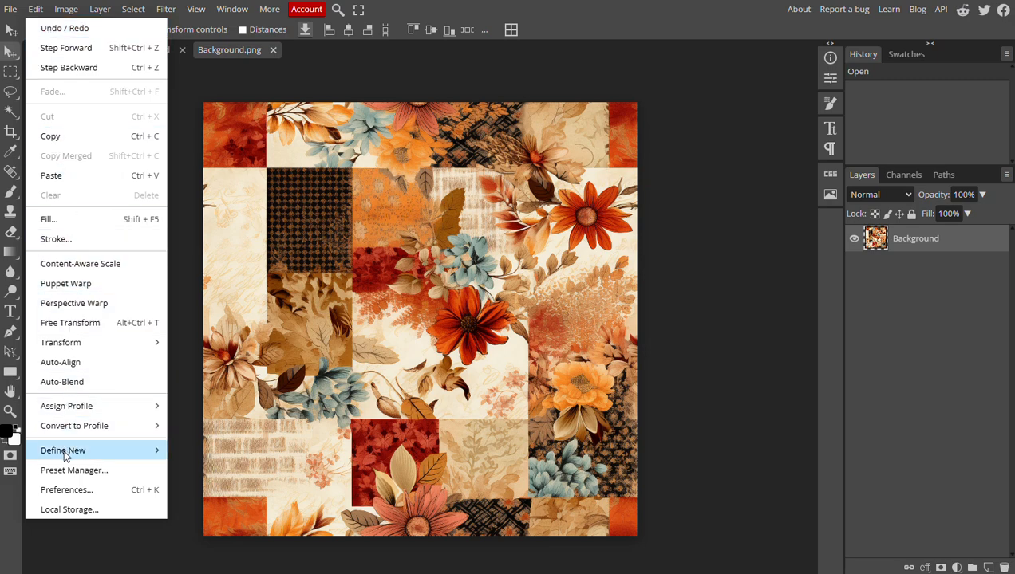
mouse_move(67, 452)
left_click(198, 451)
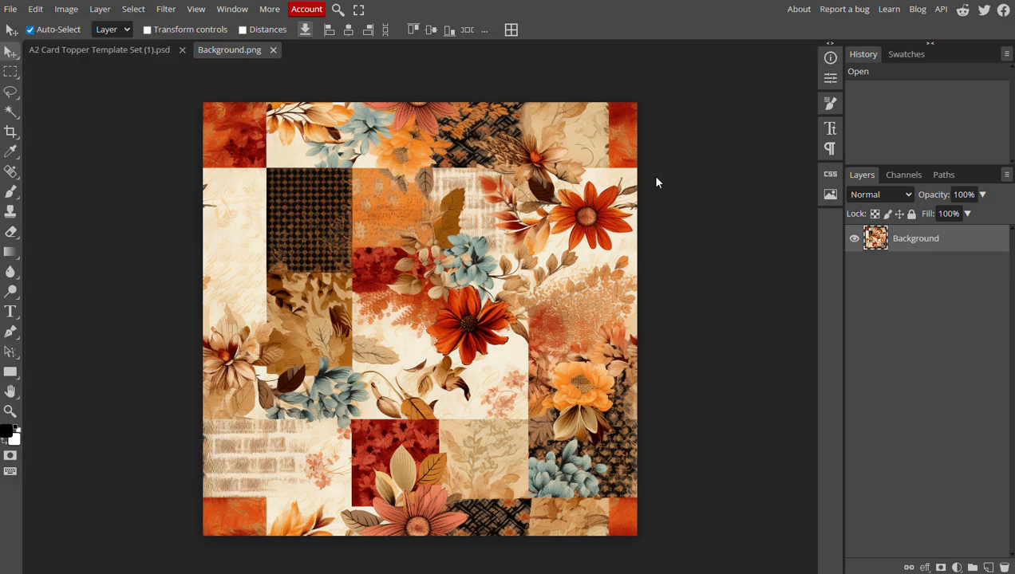
left_click(273, 50)
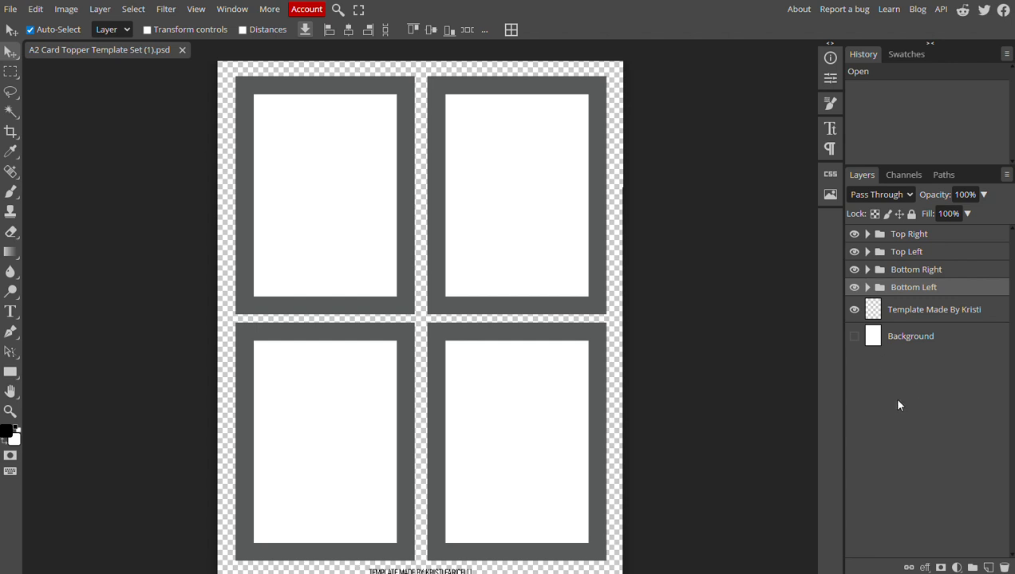
Open the Base Layer smart object in the Bottom Left group and apply a Pattern Overlay using the newly defined floral patchwork pattern
left_click(867, 287)
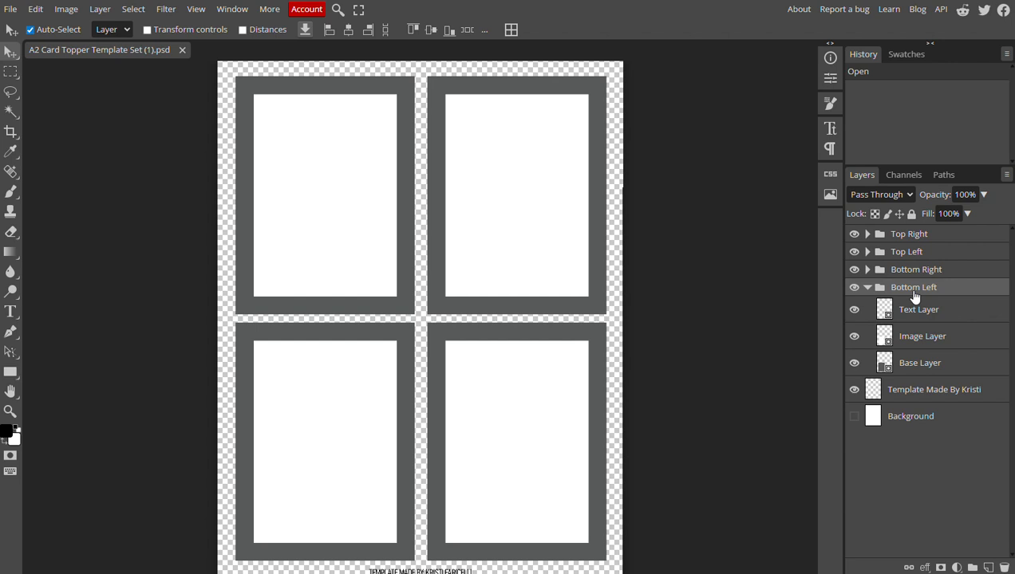
double_click(886, 365)
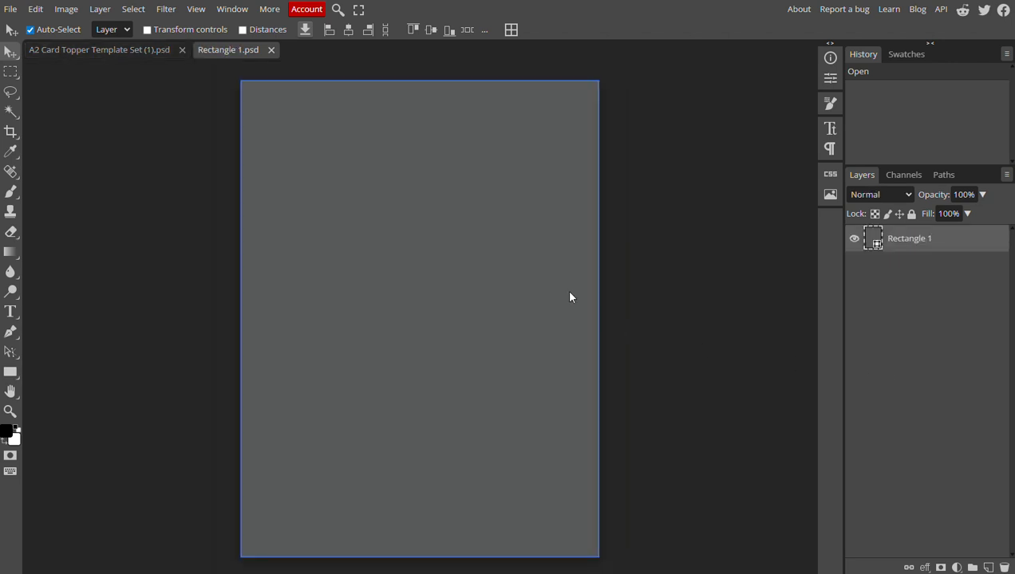
left_click(925, 567)
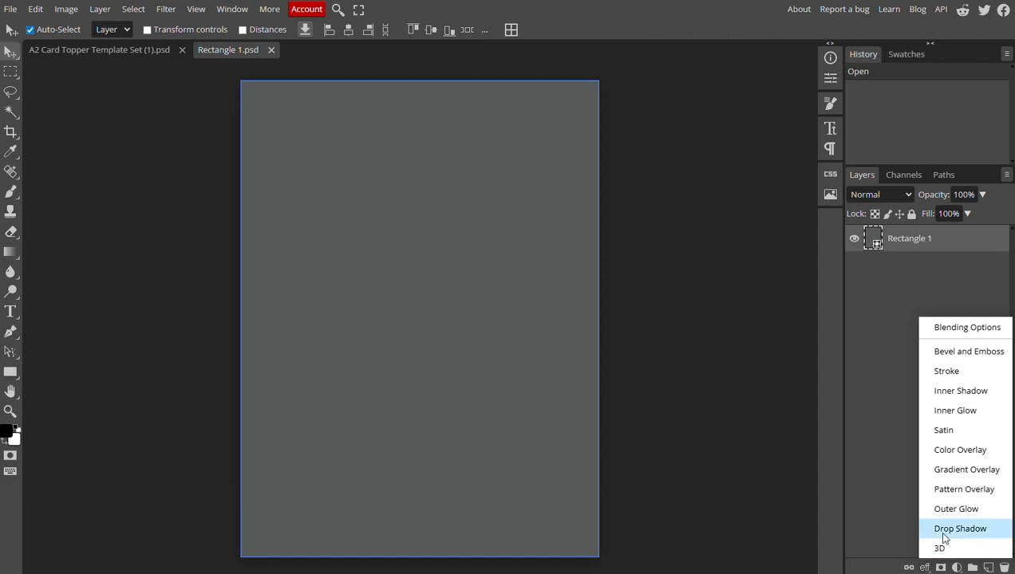
left_click(947, 492)
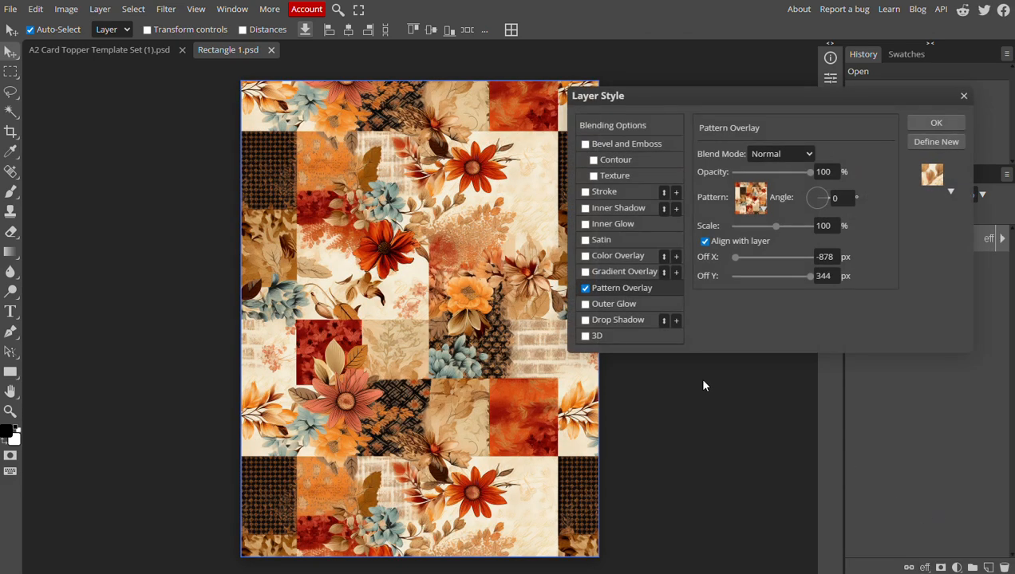
left_click(747, 205)
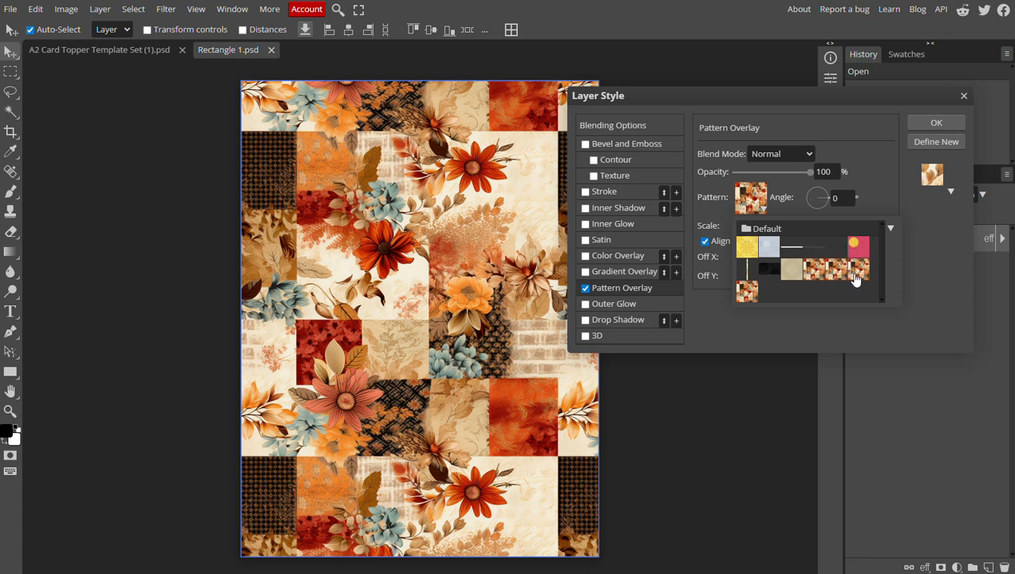
left_click(747, 291)
left_click(914, 126)
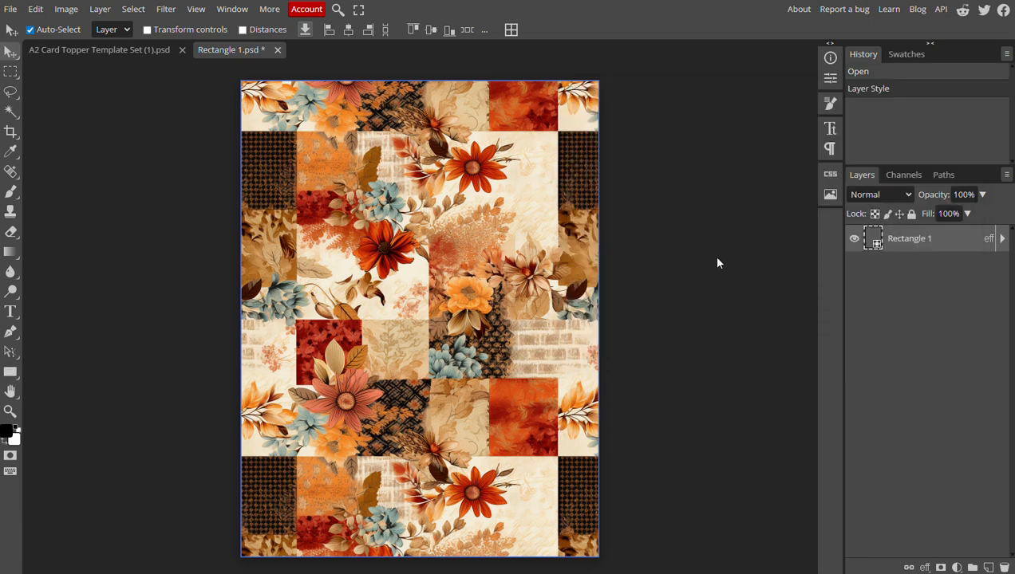
Save the Base Layer smart object to update the template and close its document
left_click(11, 9)
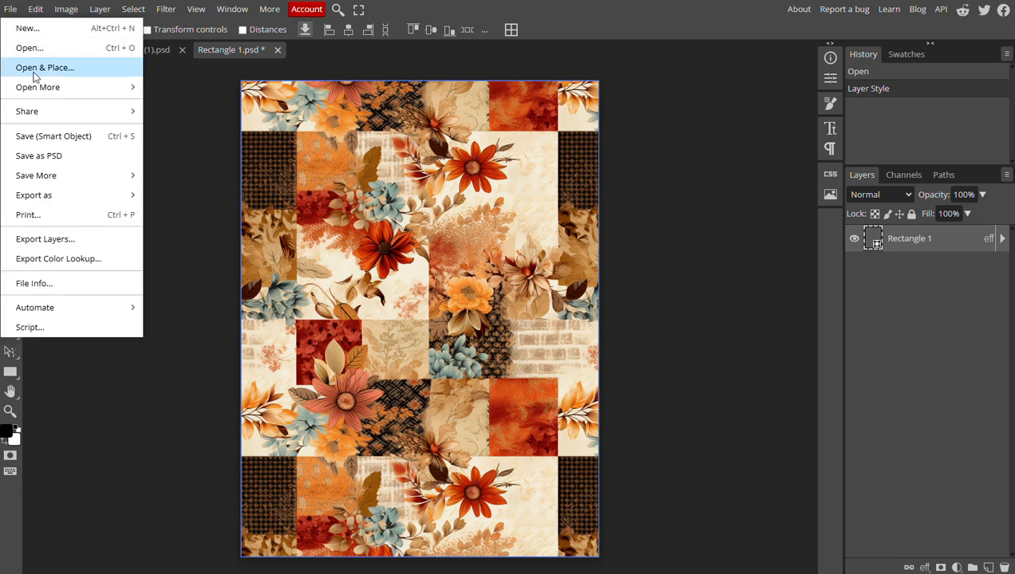
left_click(43, 137)
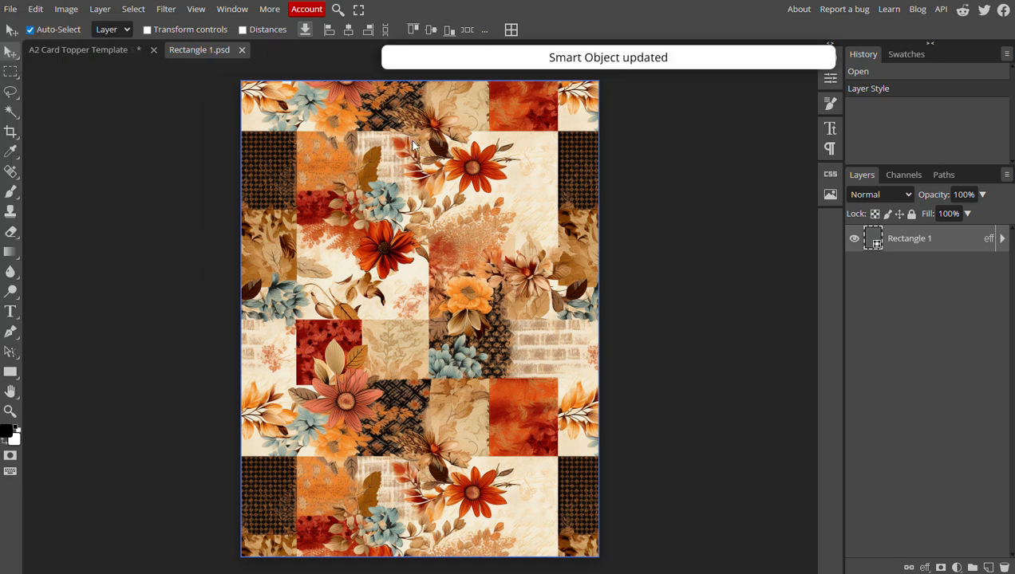
left_click(242, 51)
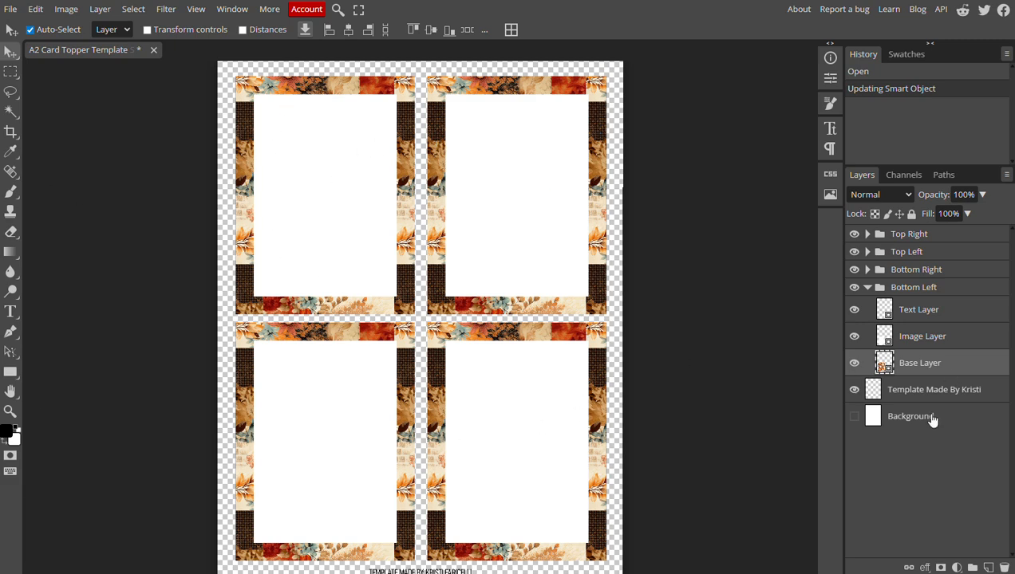
Open the Image Layer smart object from the Bottom Left group, and open the Baking Cookies PNG image
left_click(898, 345)
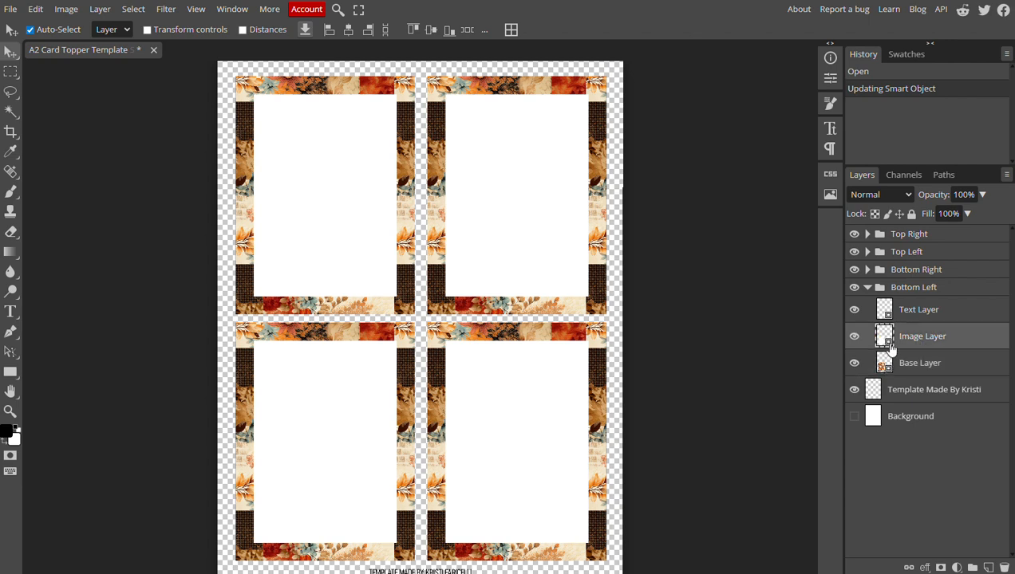
double_click(890, 339)
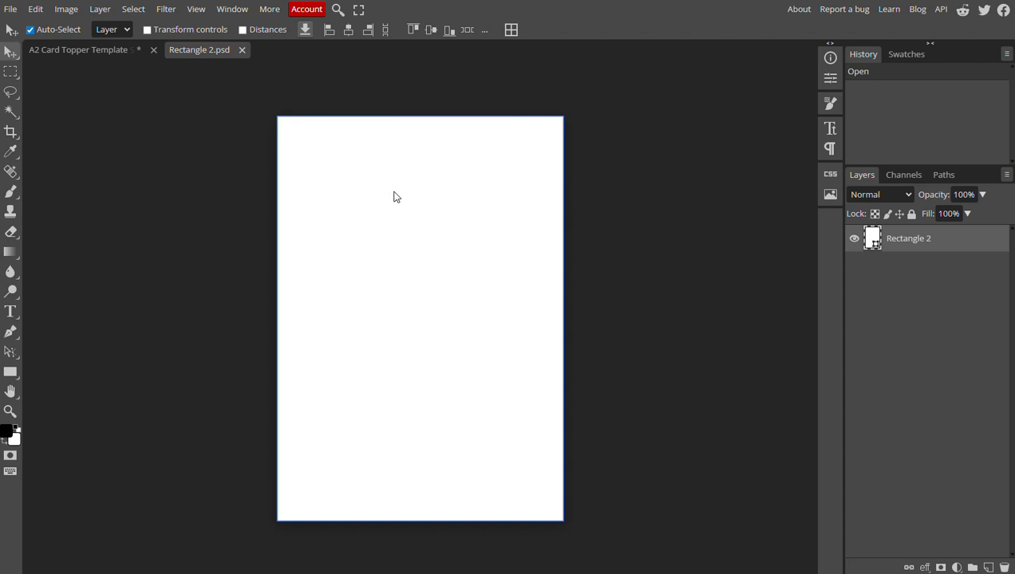
left_click(10, 9)
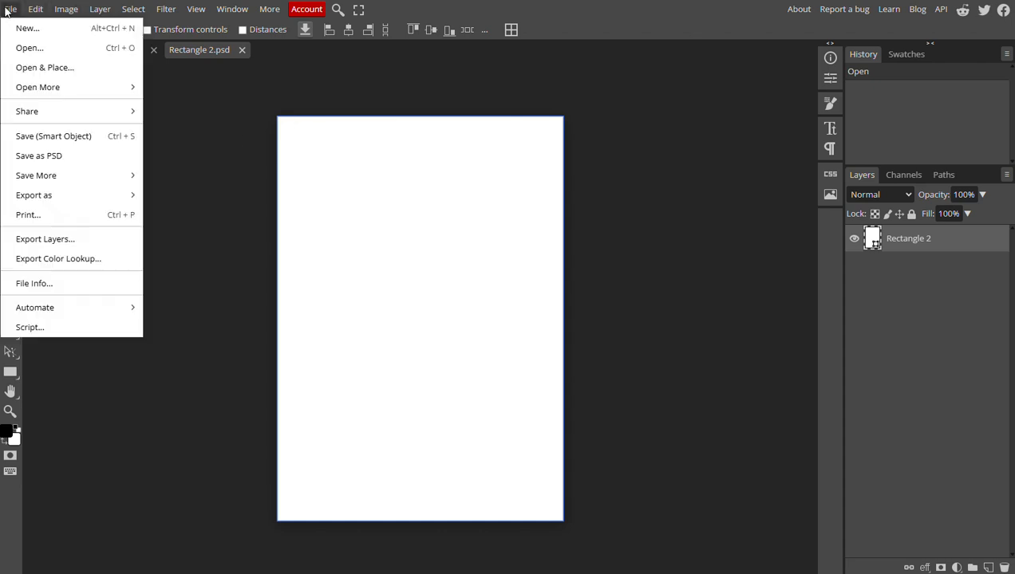
left_click(30, 48)
left_click(303, 63)
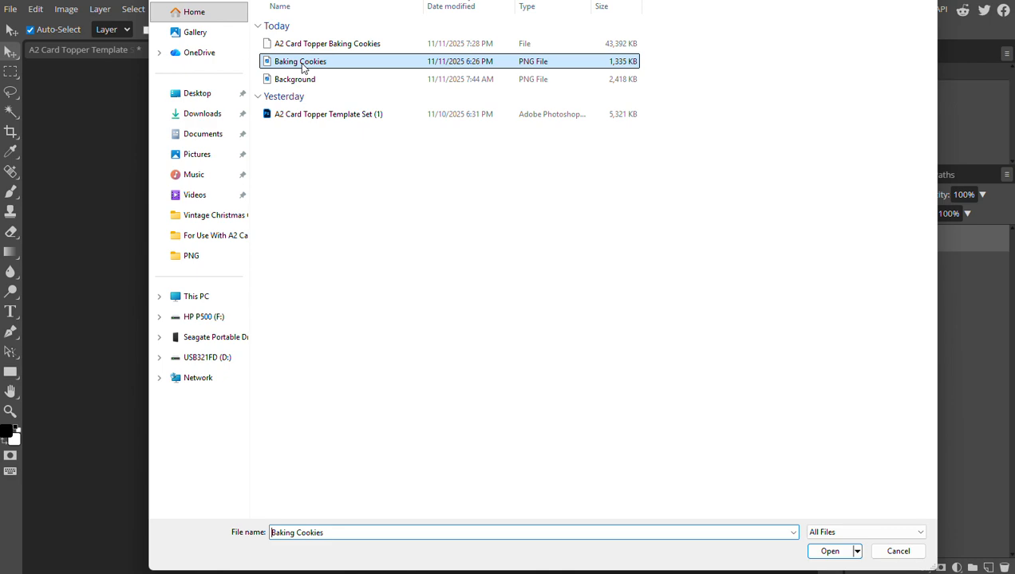
left_click(826, 550)
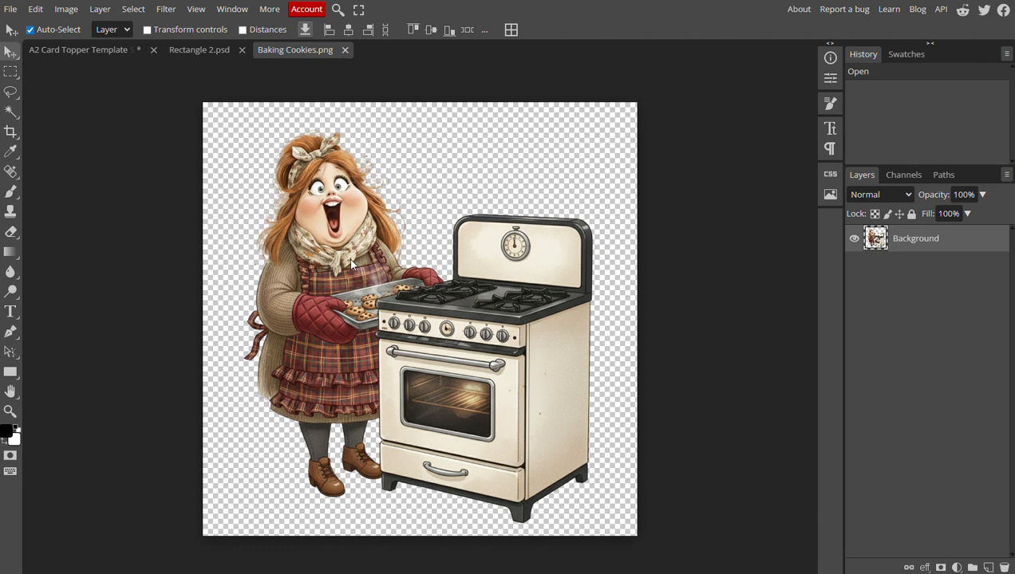
Scale the baking illustration proportionally to about 85% and recentre it on its canvas
left_click(35, 10)
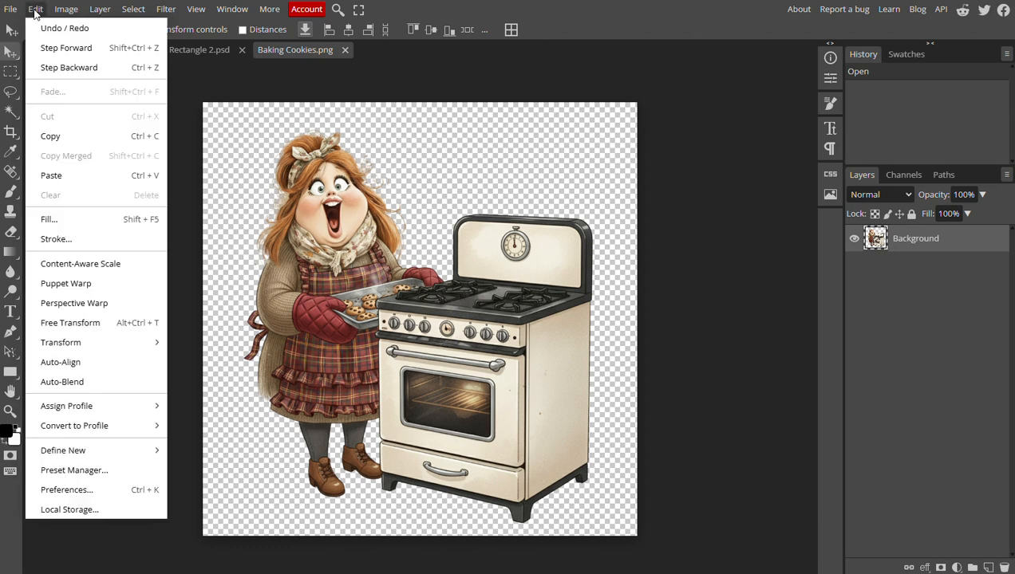
mouse_move(49, 342)
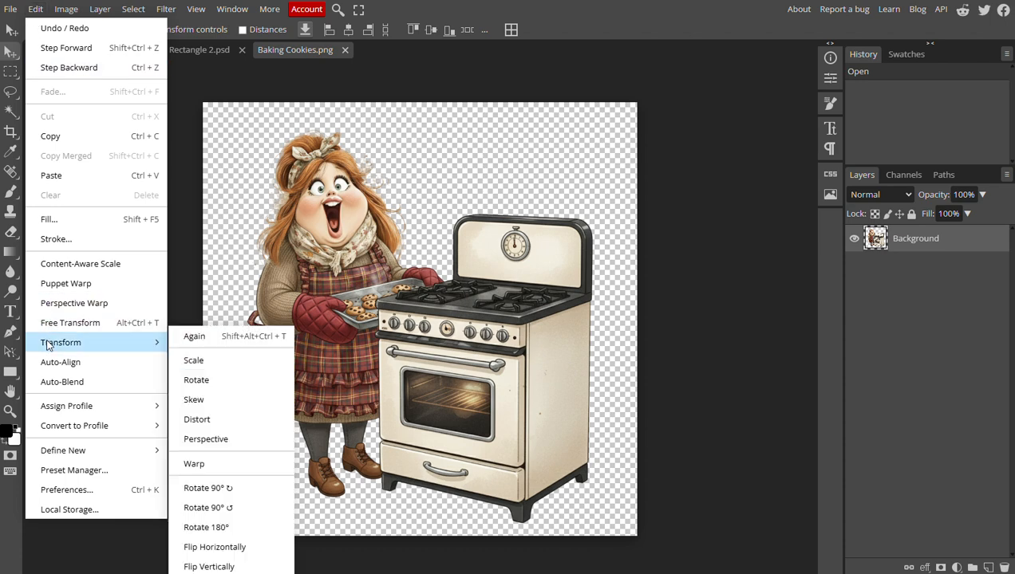
left_click(193, 361)
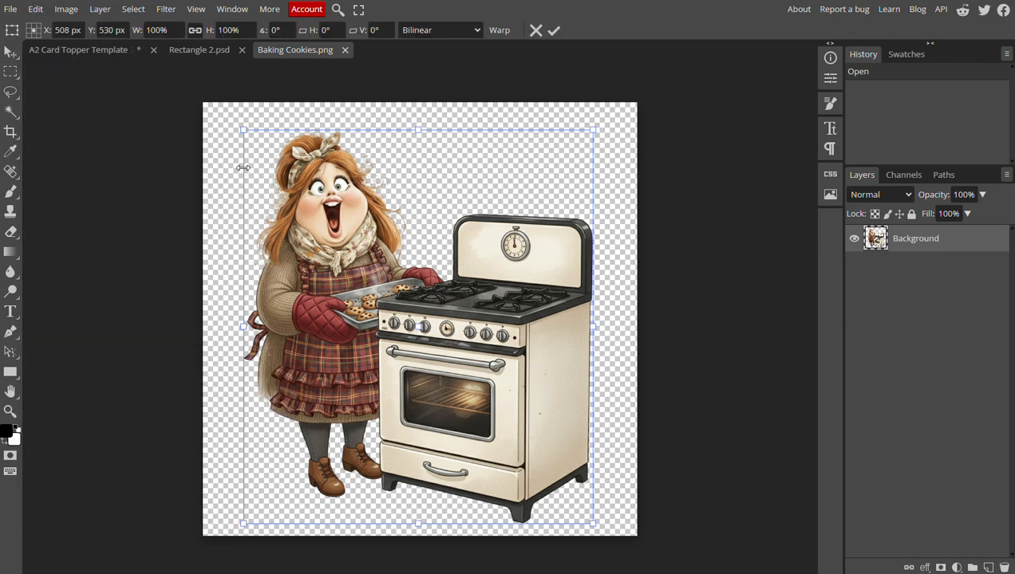
left_click_drag(242, 133, 300, 182)
left_click_drag(422, 302, 405, 279)
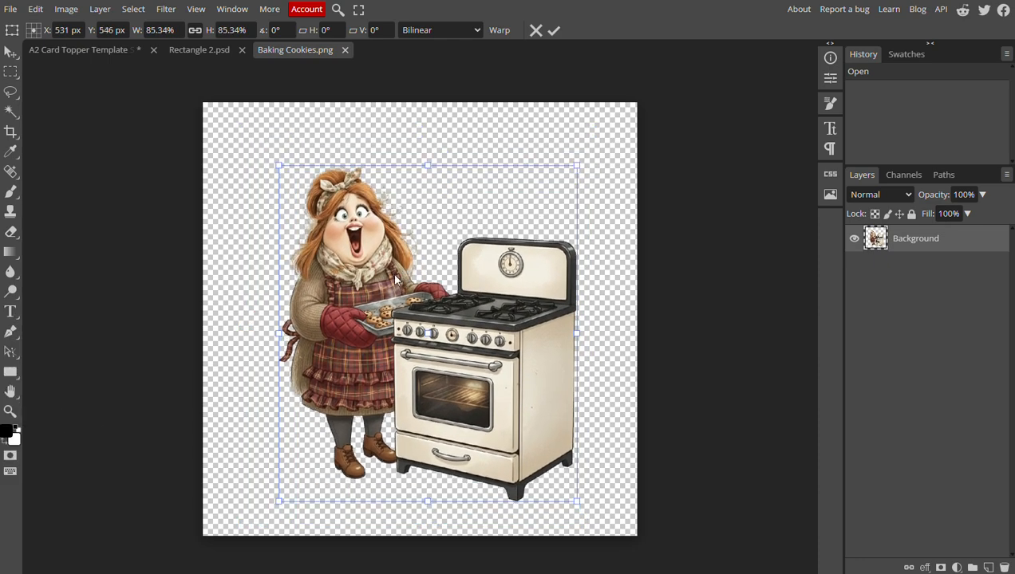
Copy the scaled baking illustration into Rectangle 2.psd and position it centred in the lower part of the white rectangle
left_click(35, 9)
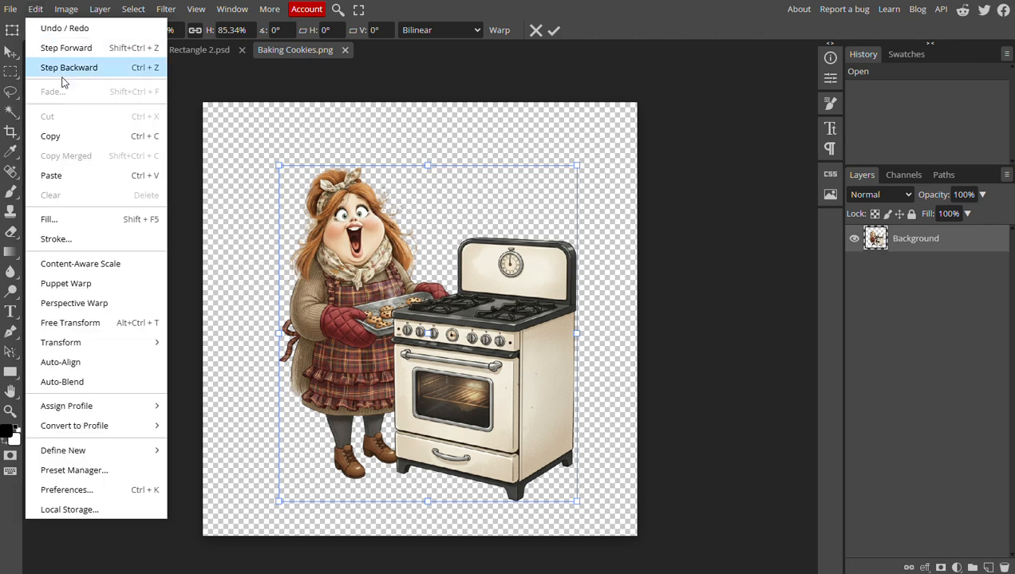
left_click(65, 138)
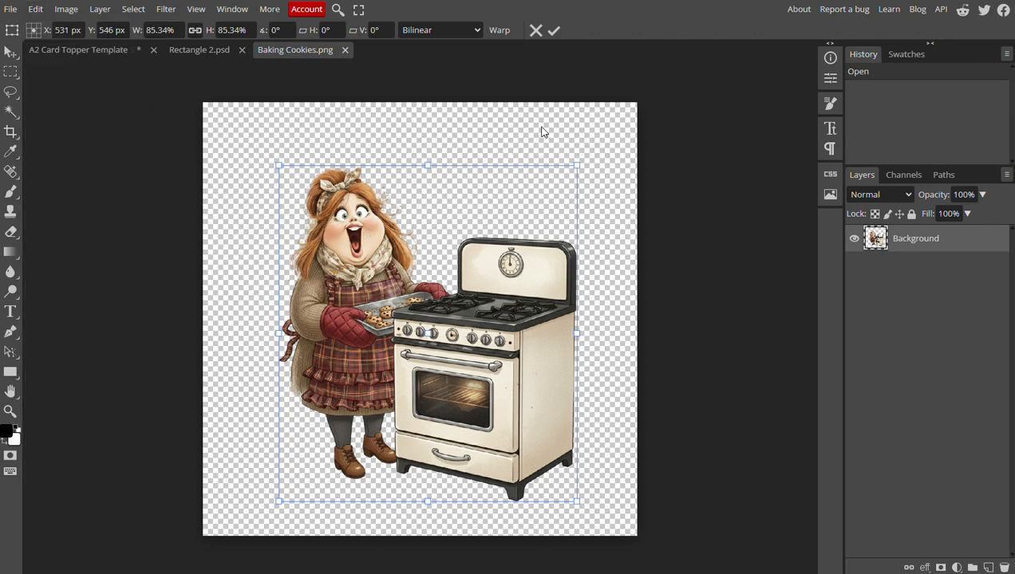
left_click(199, 50)
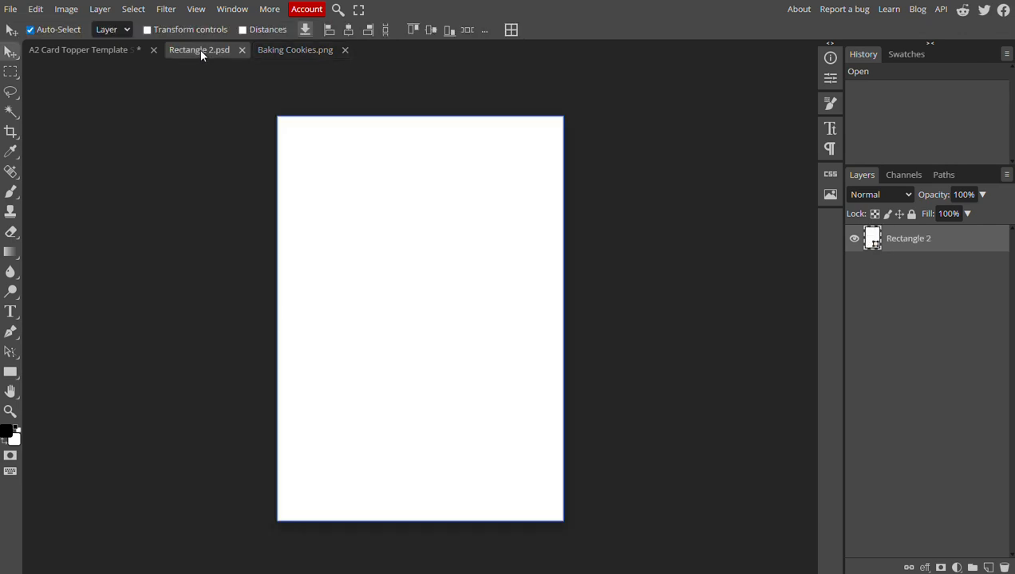
left_click(35, 10)
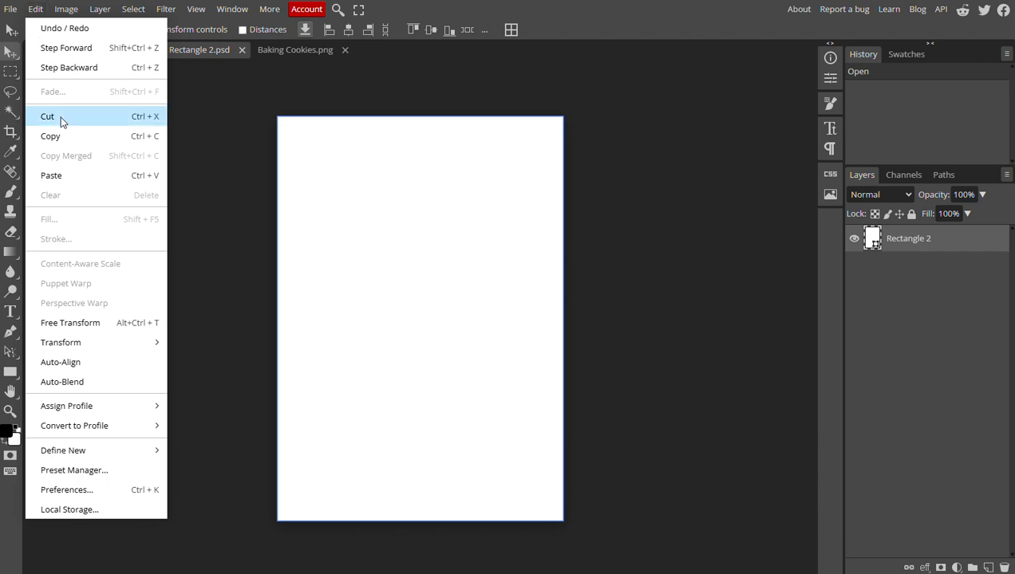
left_click(65, 176)
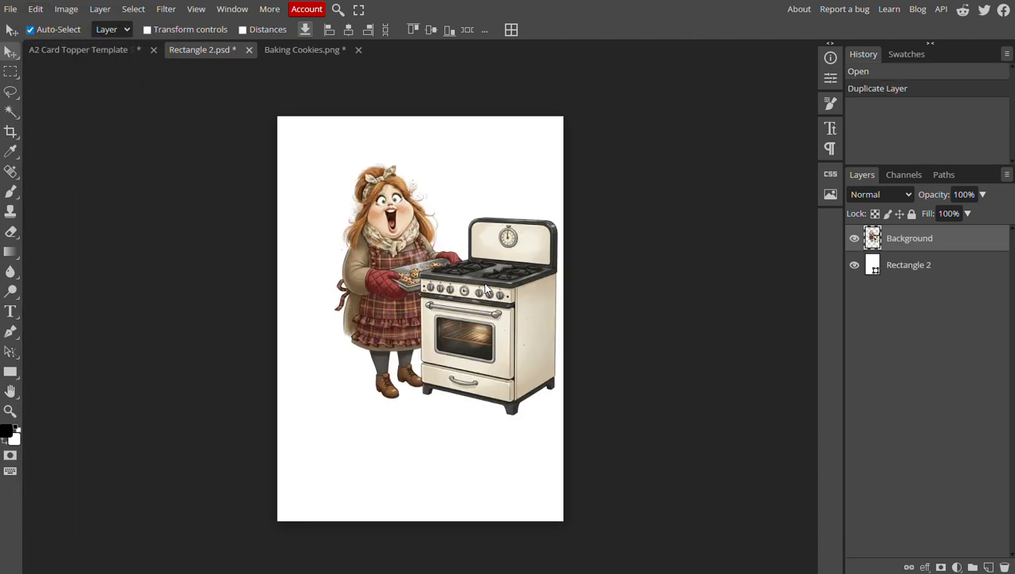
left_click_drag(485, 291, 462, 368)
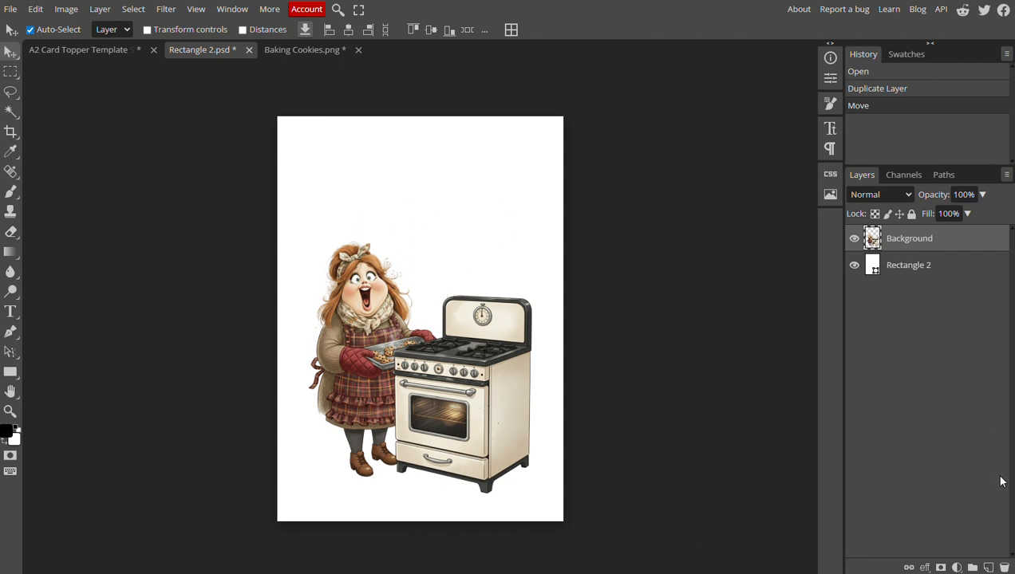
Add a new layer and place the two-line centred text "BAKING MY WAY ON / TO THE NICE LIST!" above the illustration in Frente H1
left_click(988, 567)
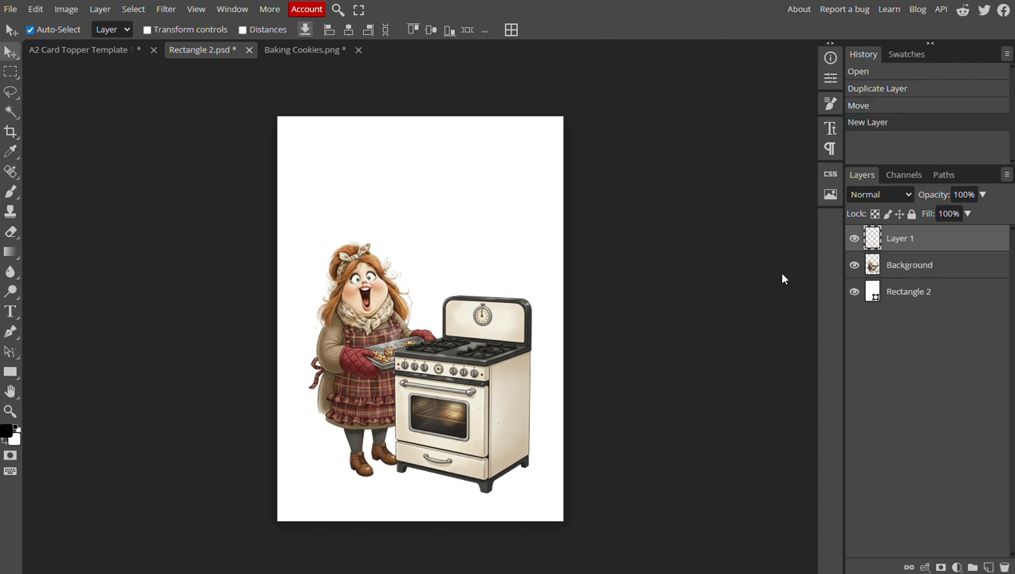
left_click(11, 313)
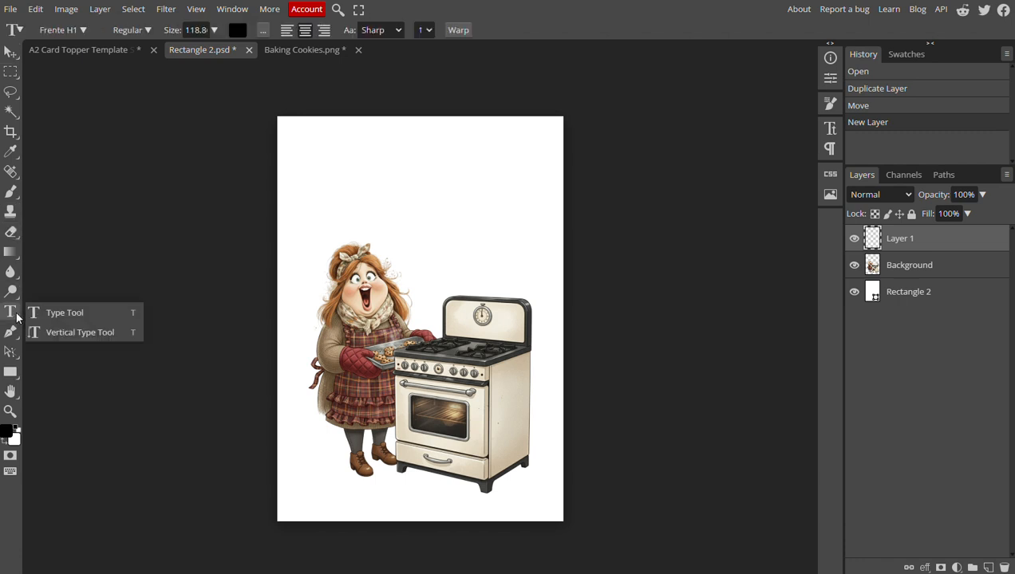
left_click(49, 312)
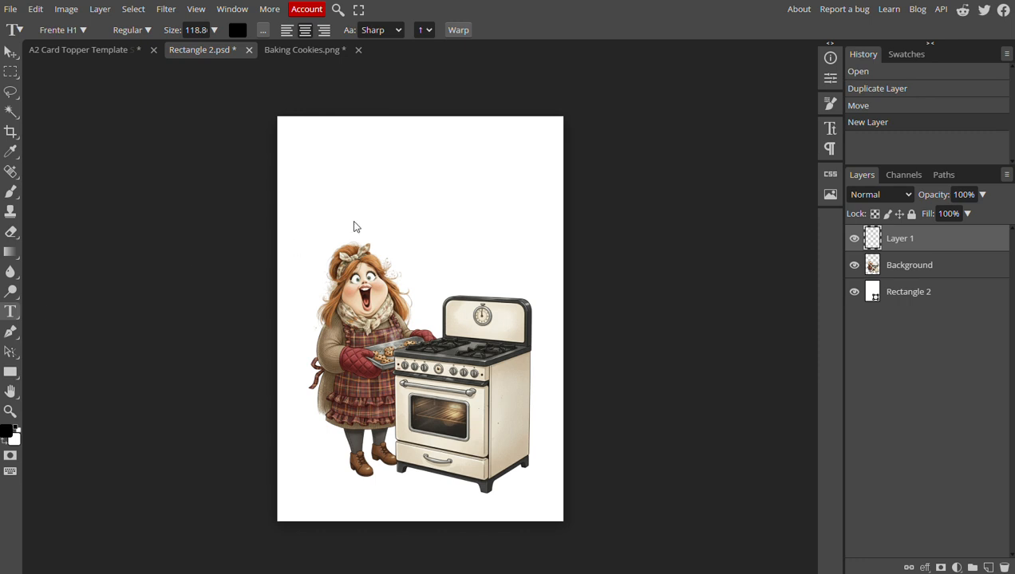
left_click(361, 183)
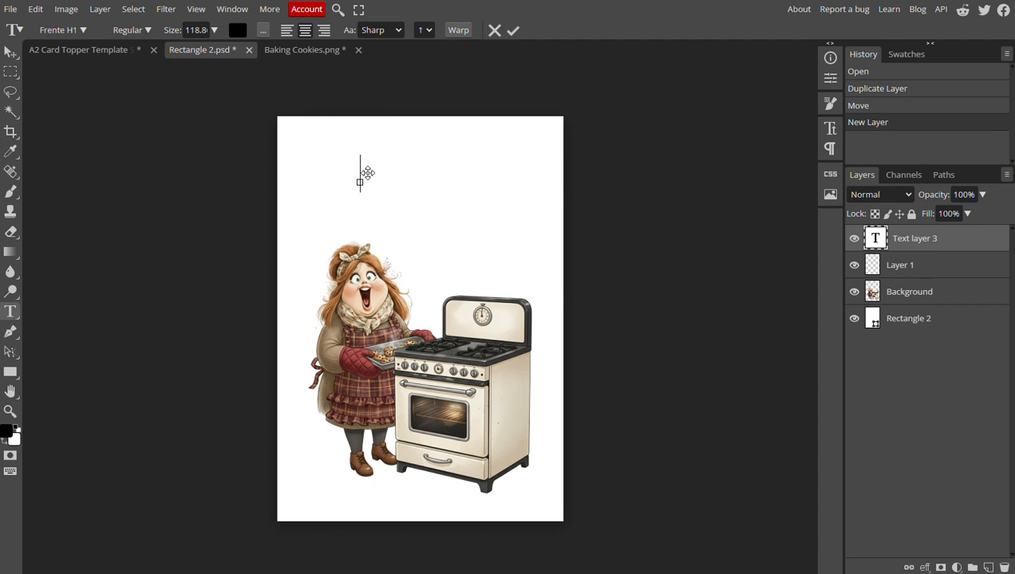
type("BAKING MY WAY ")
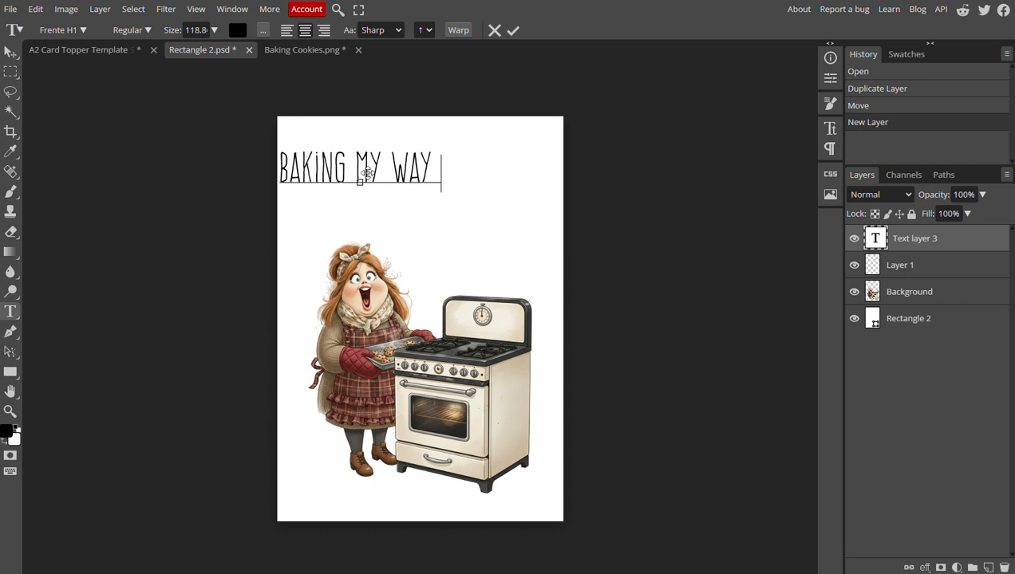
type("ON")
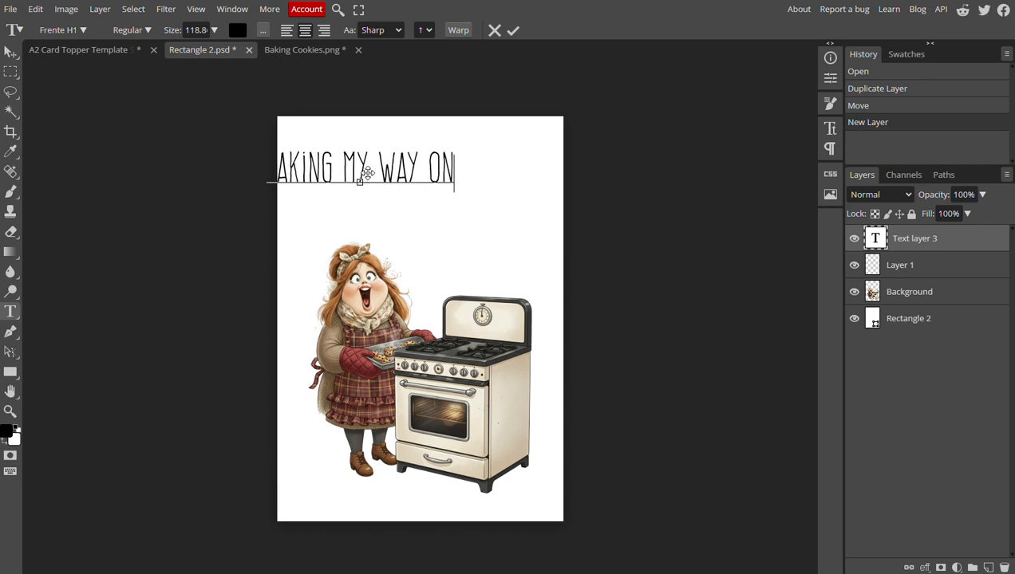
key("Return")
type("TO THE ")
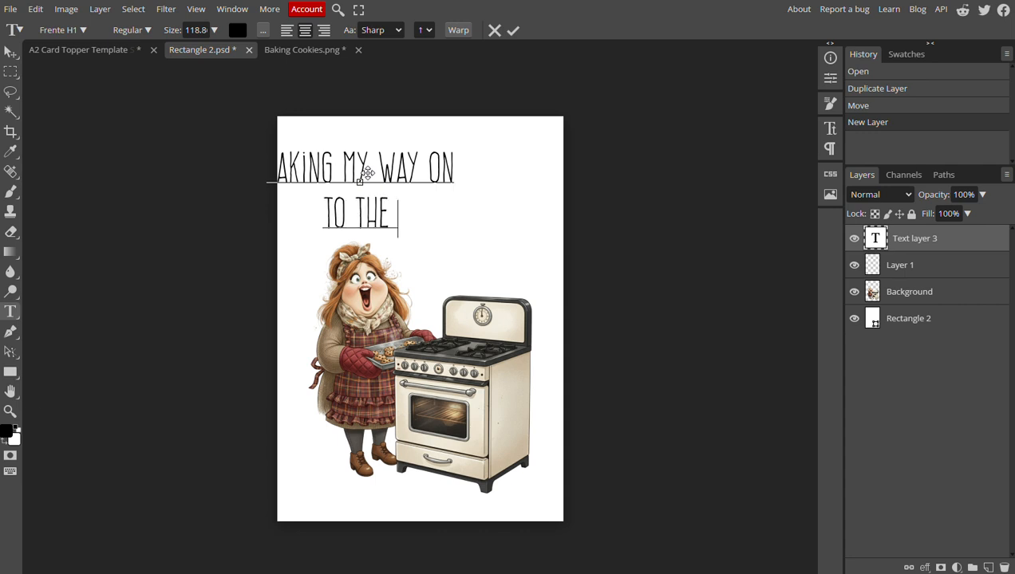
type("NICE LIST!")
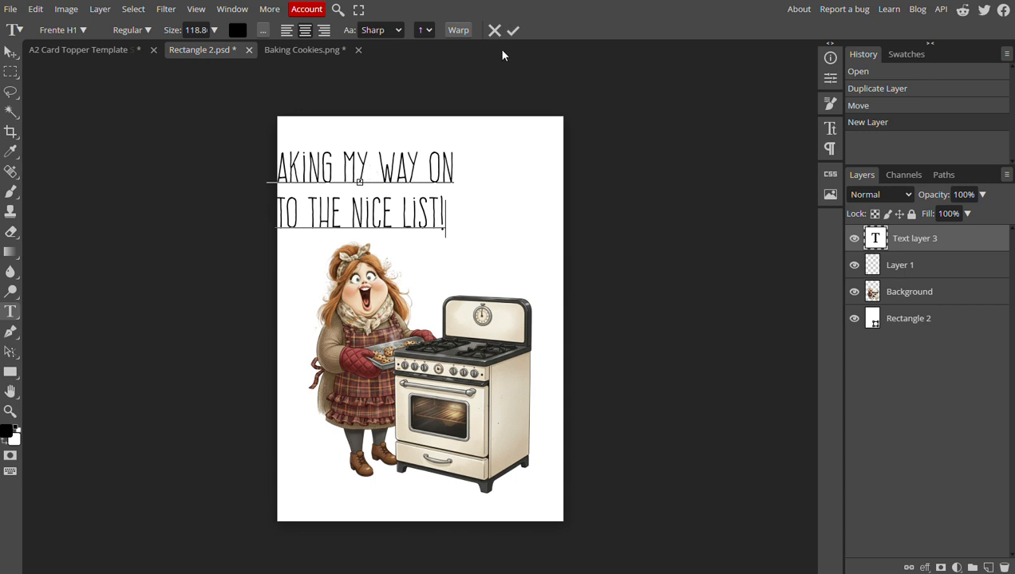
left_click(514, 31)
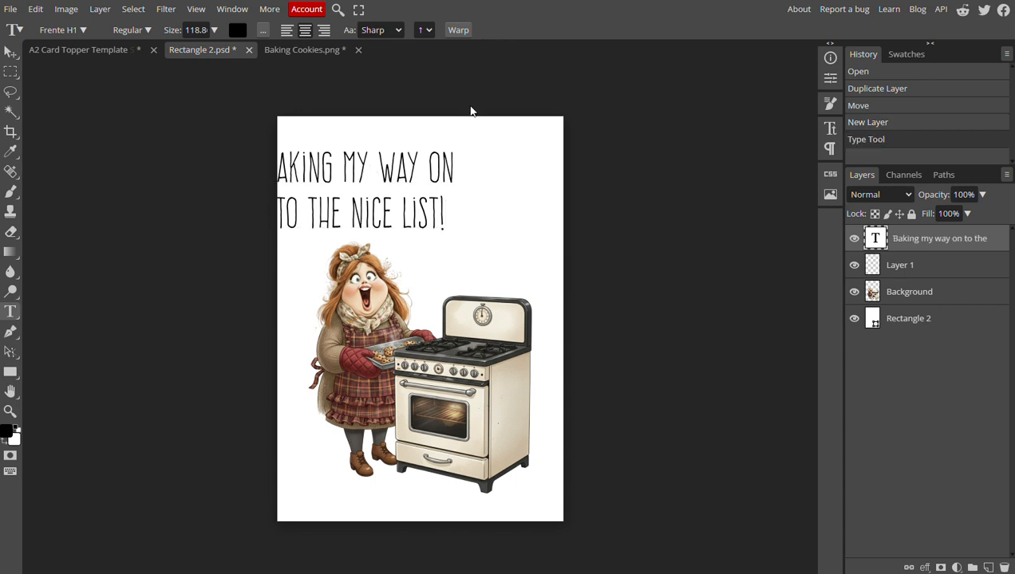
Move the text into the horizontal centre of the white rectangle above the illustration, and nudge the baking illustration slightly down
left_click(8, 55)
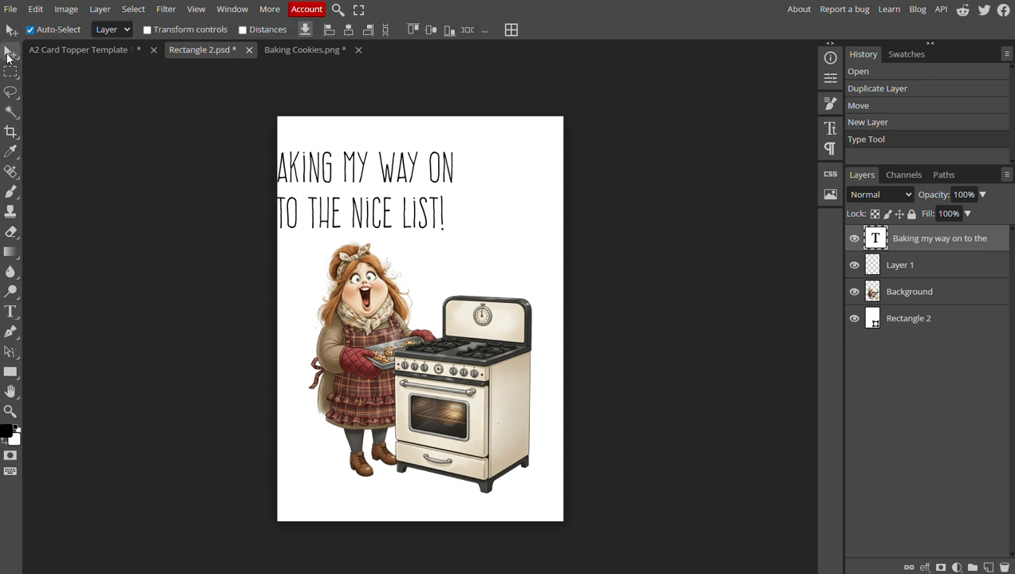
left_click(8, 56)
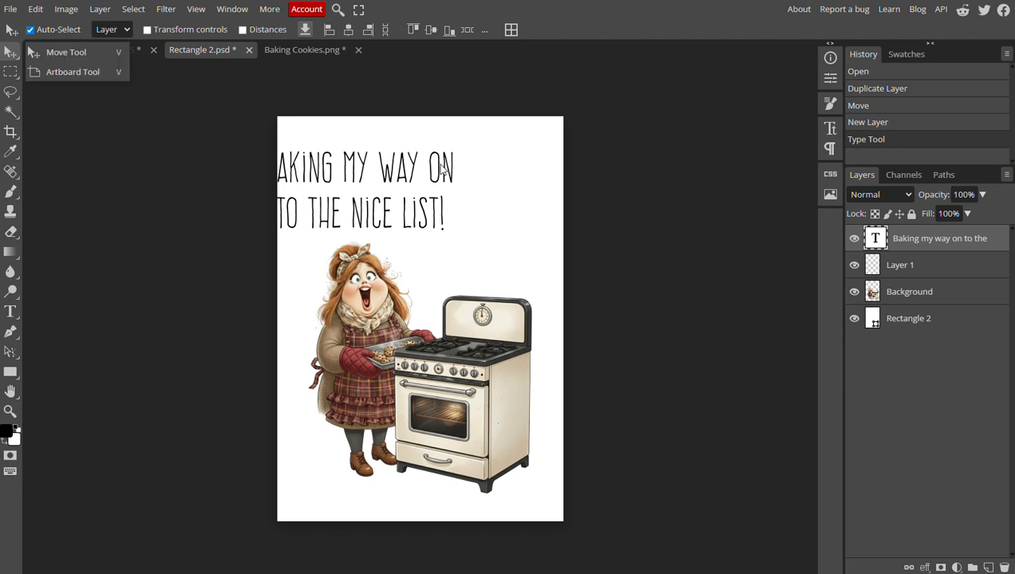
left_click_drag(441, 166, 497, 175)
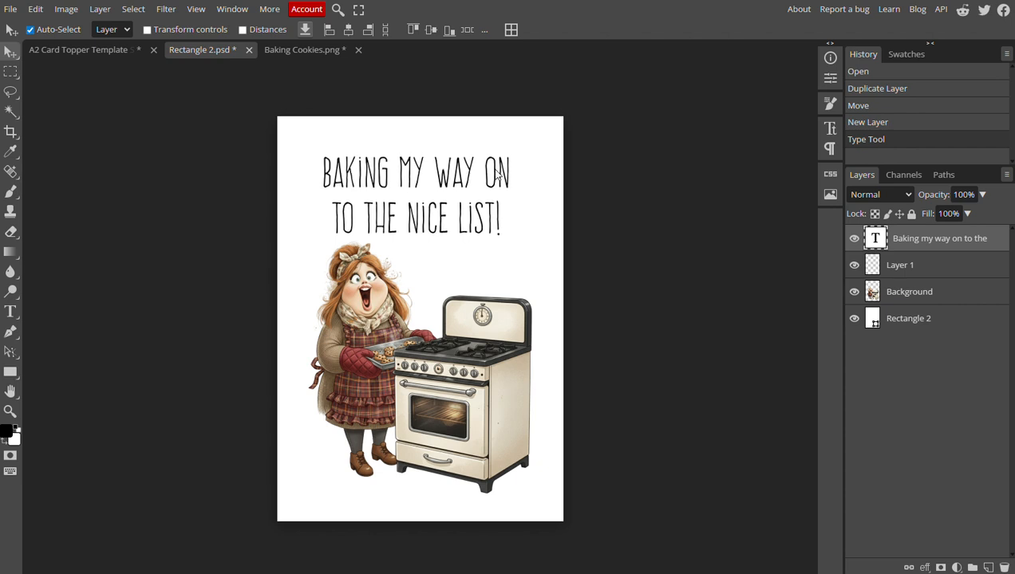
left_click_drag(496, 174, 497, 175)
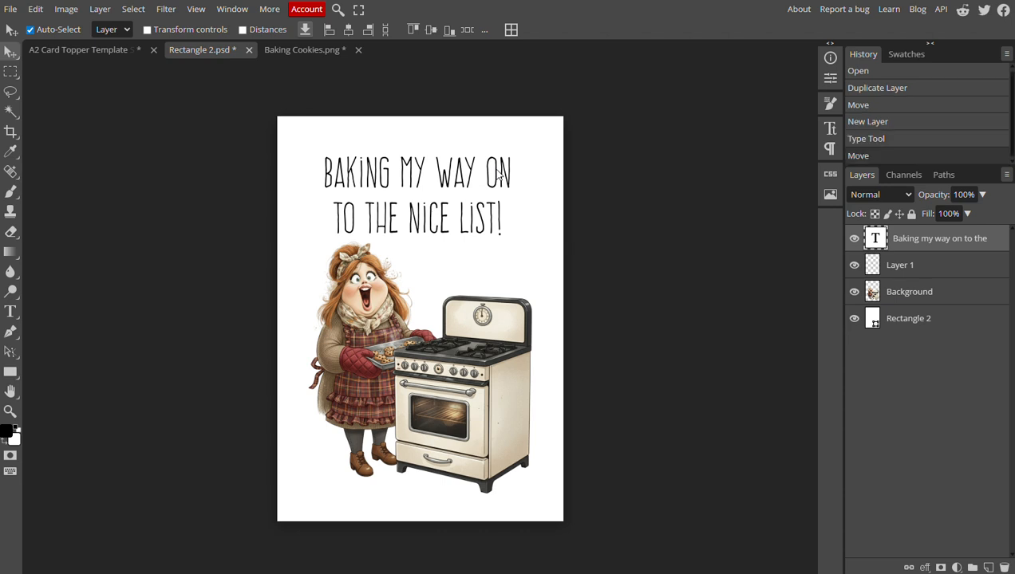
left_click(465, 388)
left_click_drag(461, 386, 461, 385)
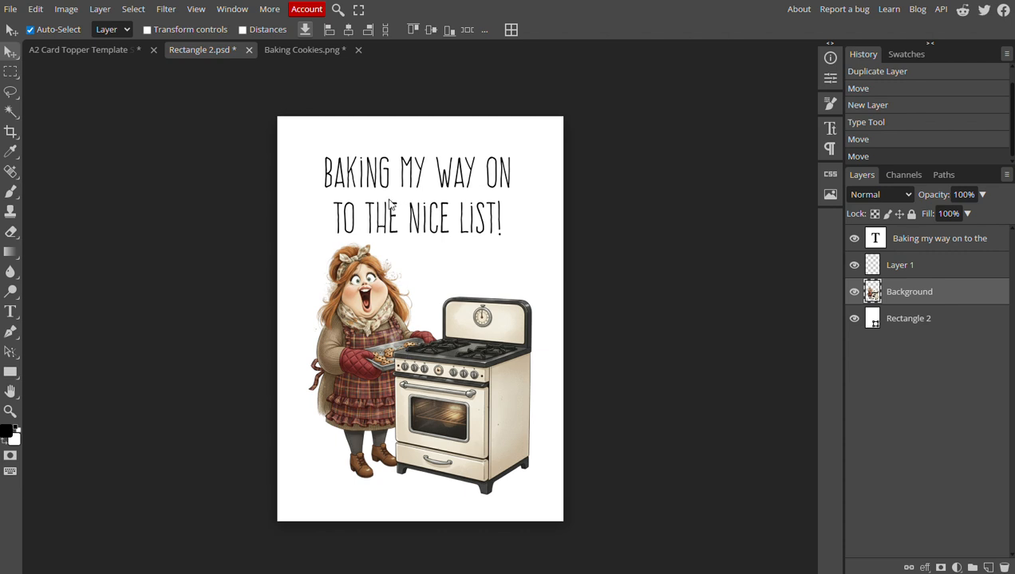
Save the Rectangle 2 smart object to update the template, then close Baking Cookies.png without saving and close Rectangle 2.psd
left_click(10, 11)
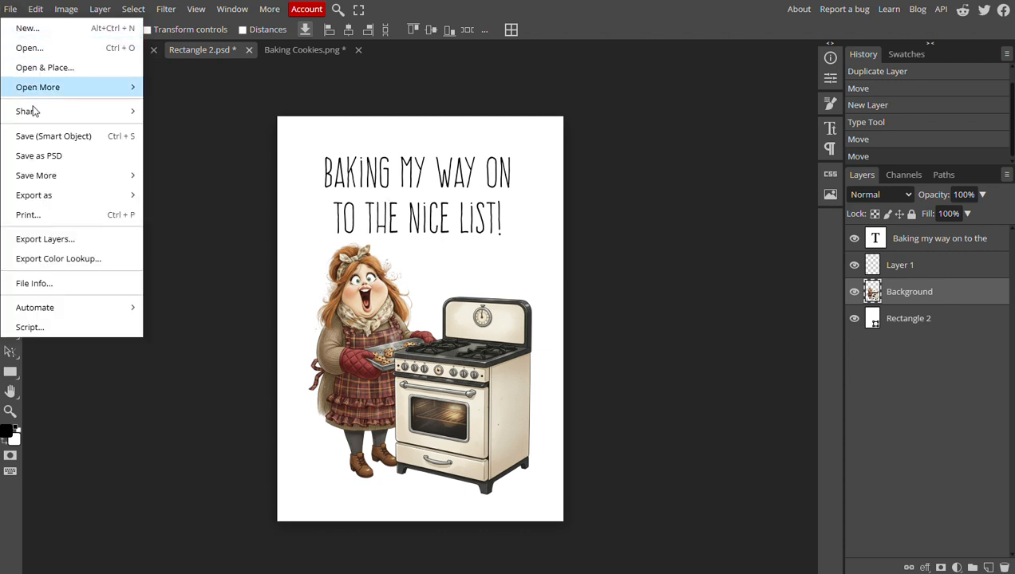
left_click(44, 137)
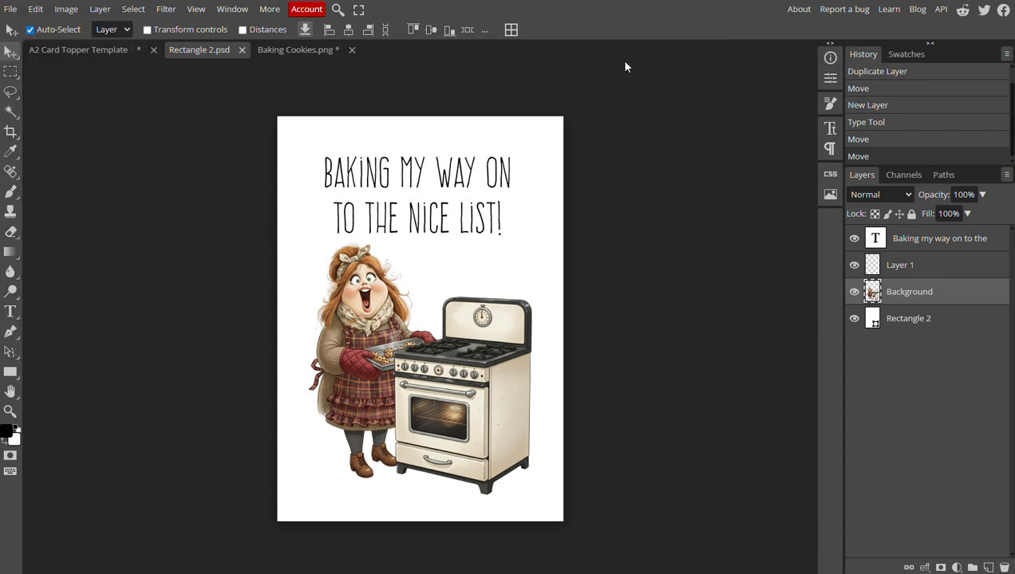
left_click(351, 49)
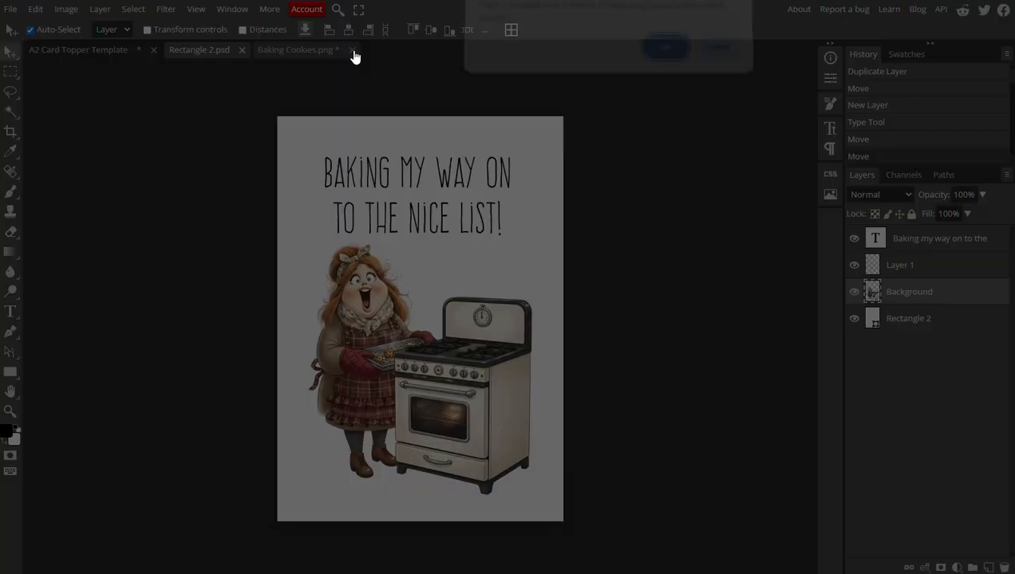
left_click(663, 55)
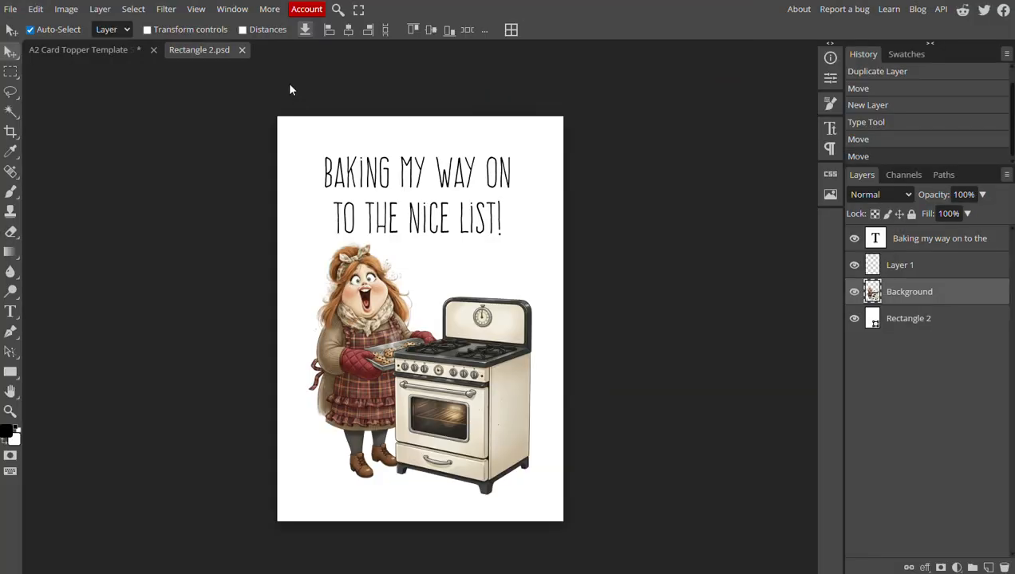
left_click(243, 51)
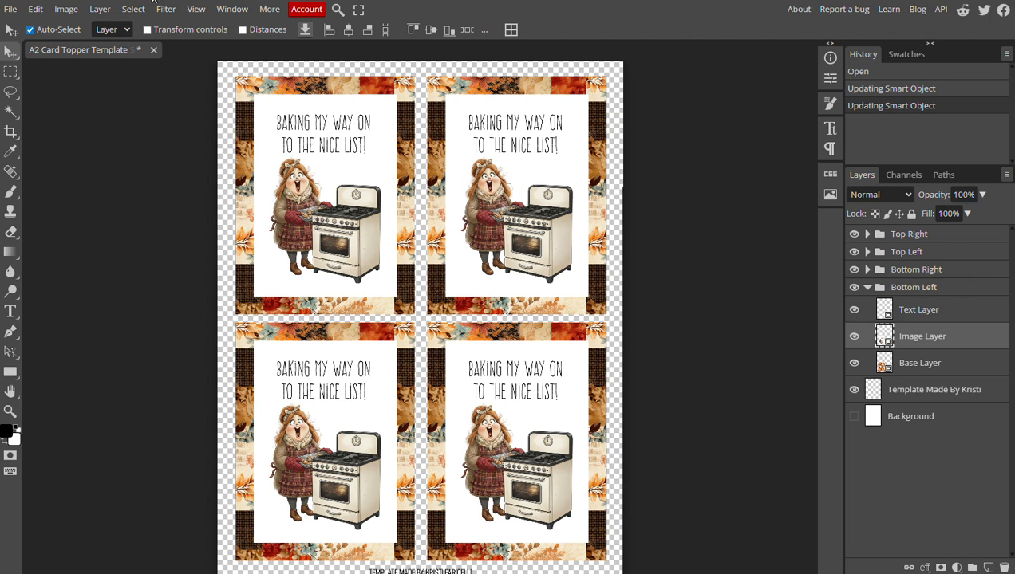
Save the template as a PSD named "A2 Card Topper Baking Cookies", replacing the existing file of that name
left_click(11, 8)
left_click(28, 153)
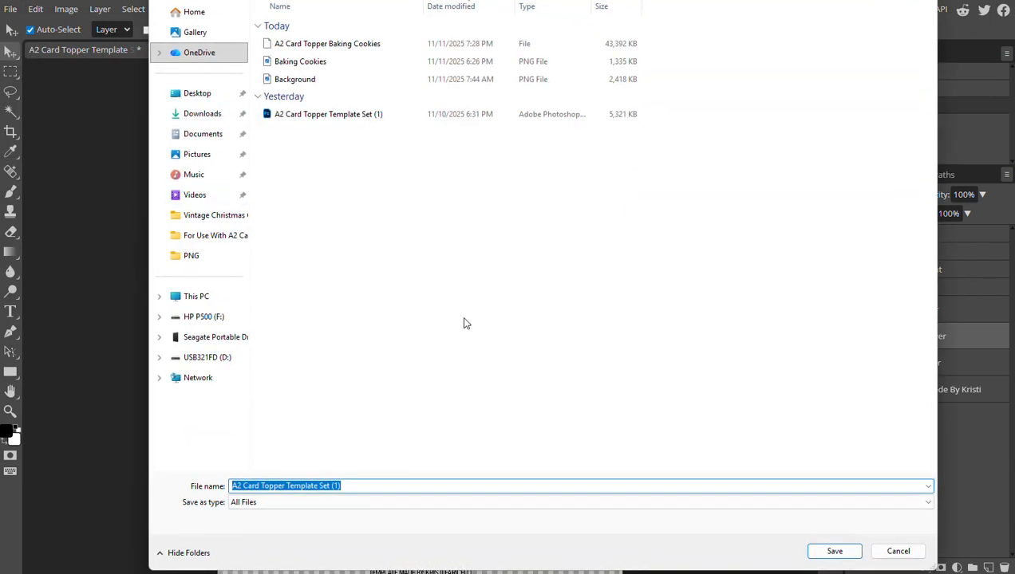
left_click(354, 487)
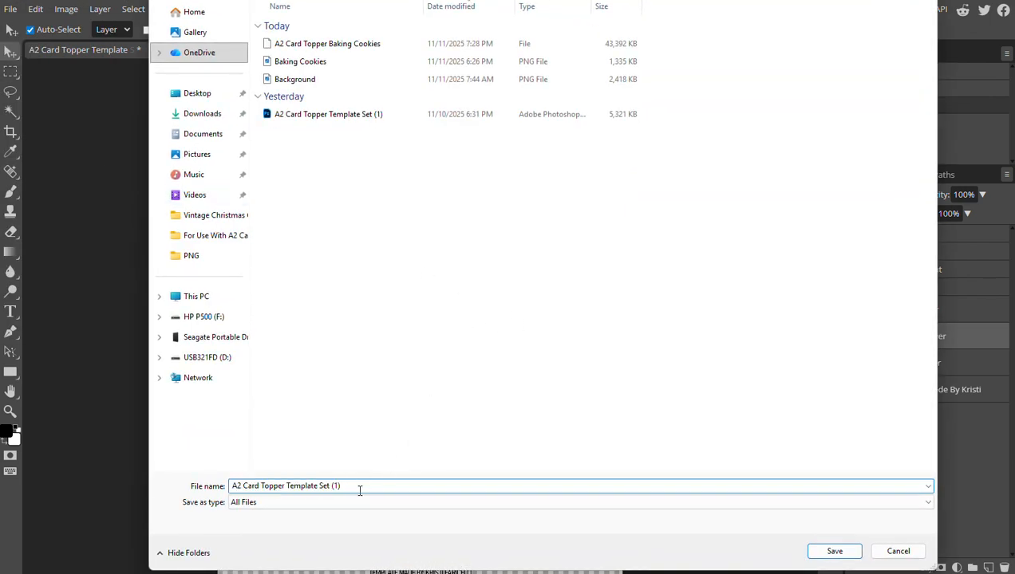
left_click_drag(352, 491, 285, 489)
type("TBaking")
key("BackSpace")
key("BackSpace")
key("BackSpace")
key("BackSpace")
key("BackSpace")
key("BackSpace")
key("BackSpace")
type("Ba")
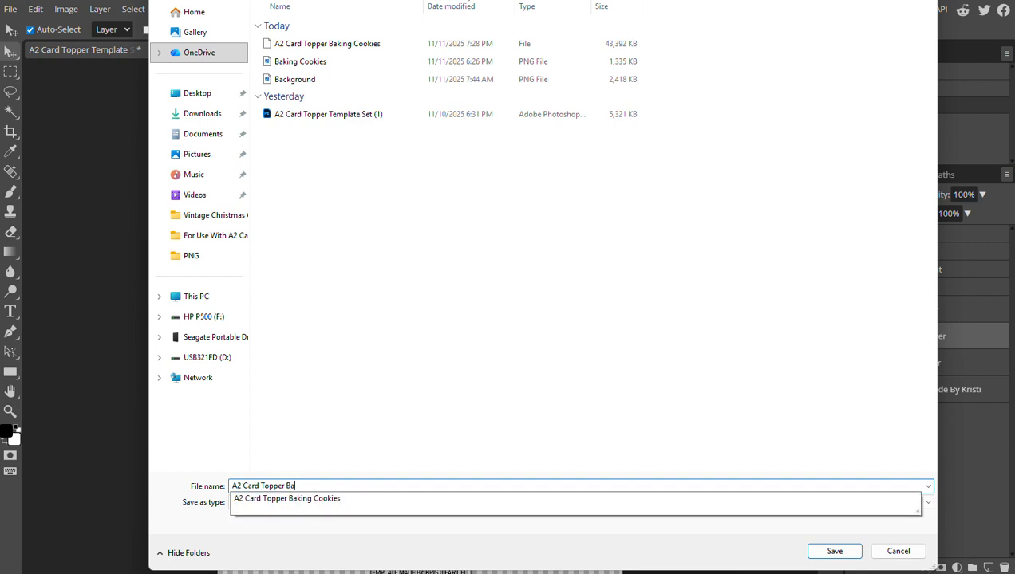
type("king Cookies")
key("Return")
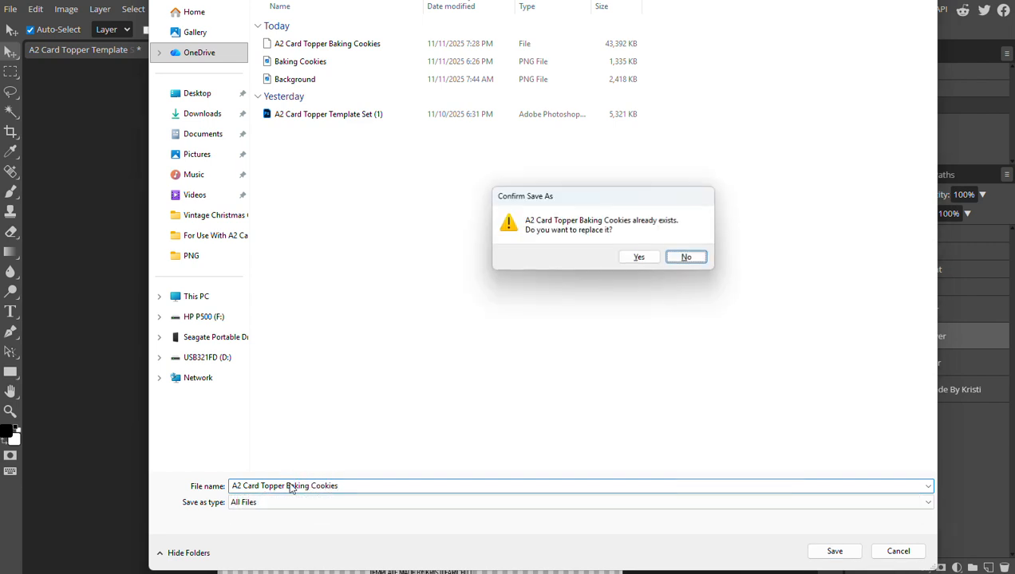
left_click(643, 259)
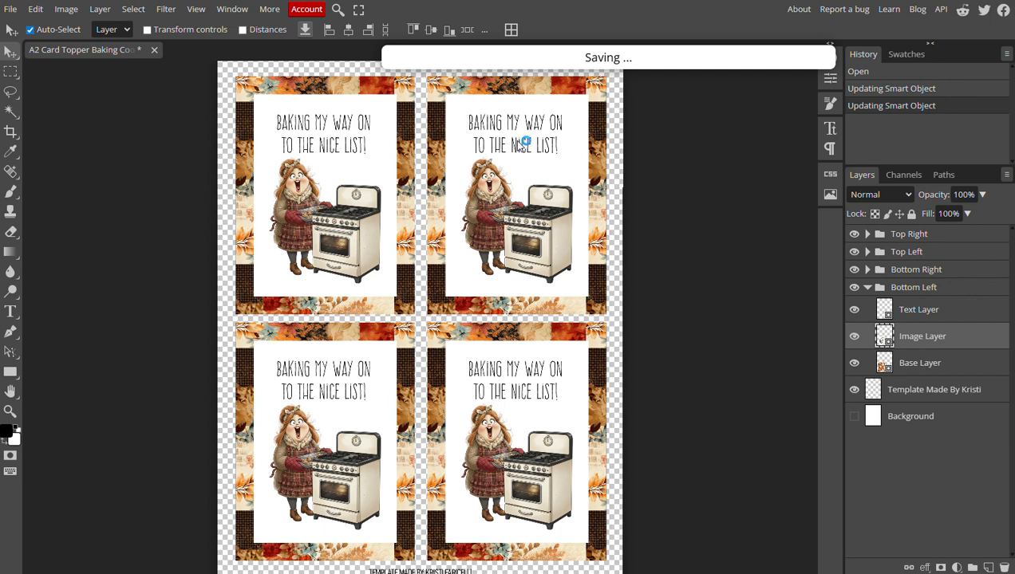
Bring up the export format choices for the finished card topper sheet
left_click(8, 11)
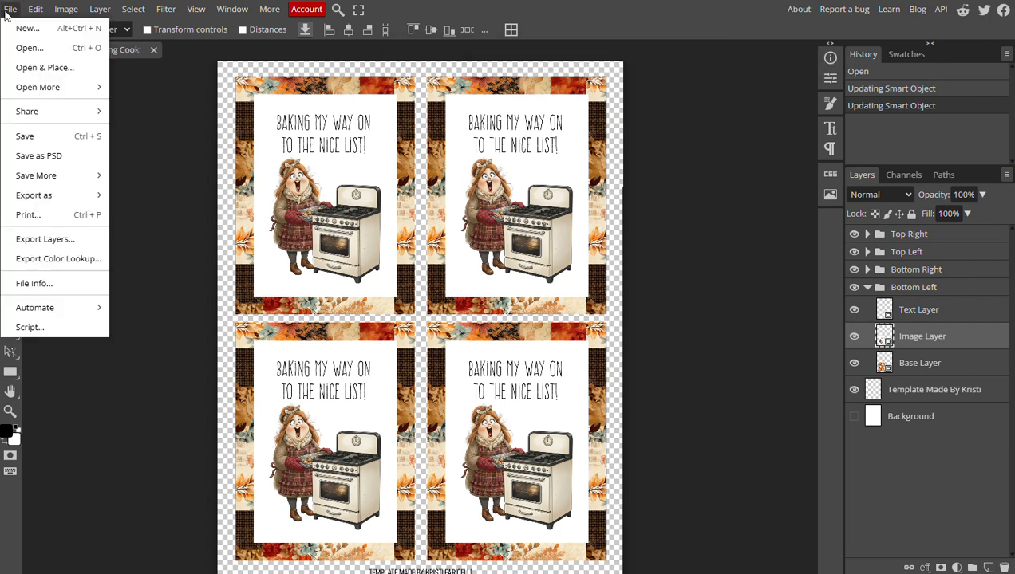
mouse_move(40, 200)
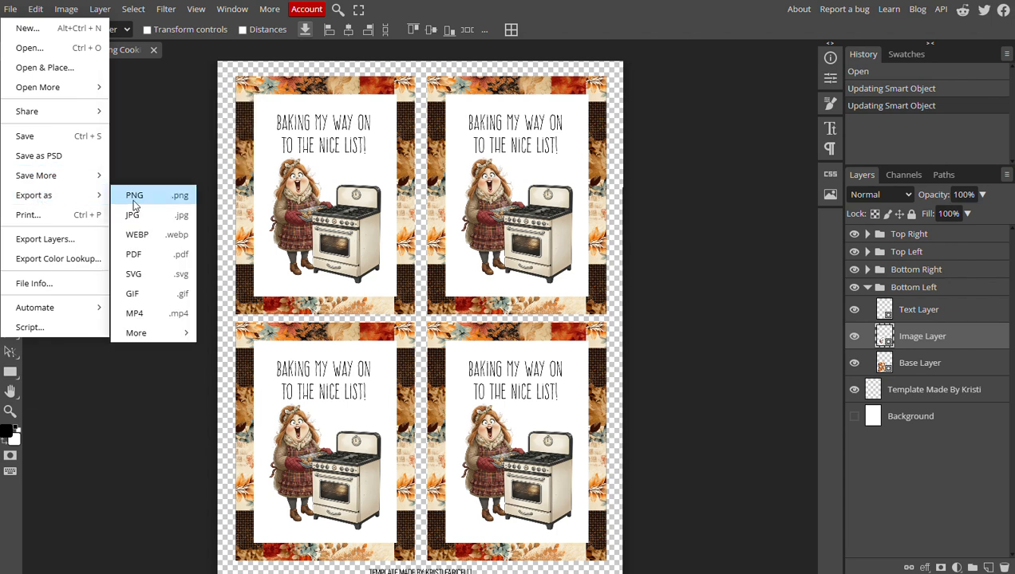